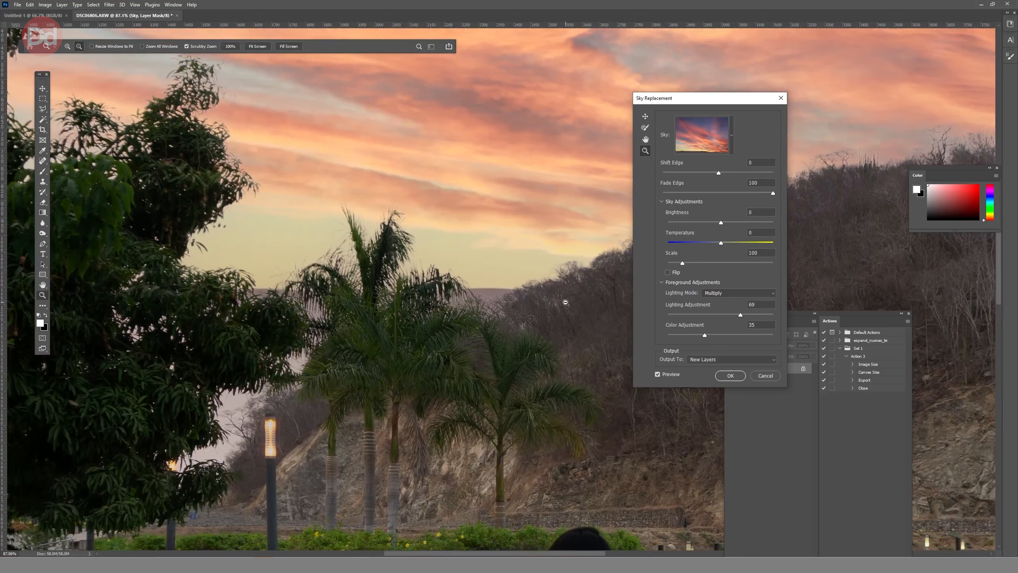
Set the sky replacement's Shift Edge to -4 while checking the edge along the hilltop trees.
{"action": "left_click_drag", "start_coordinate": [564, 298], "coordinate": [234, 340]}
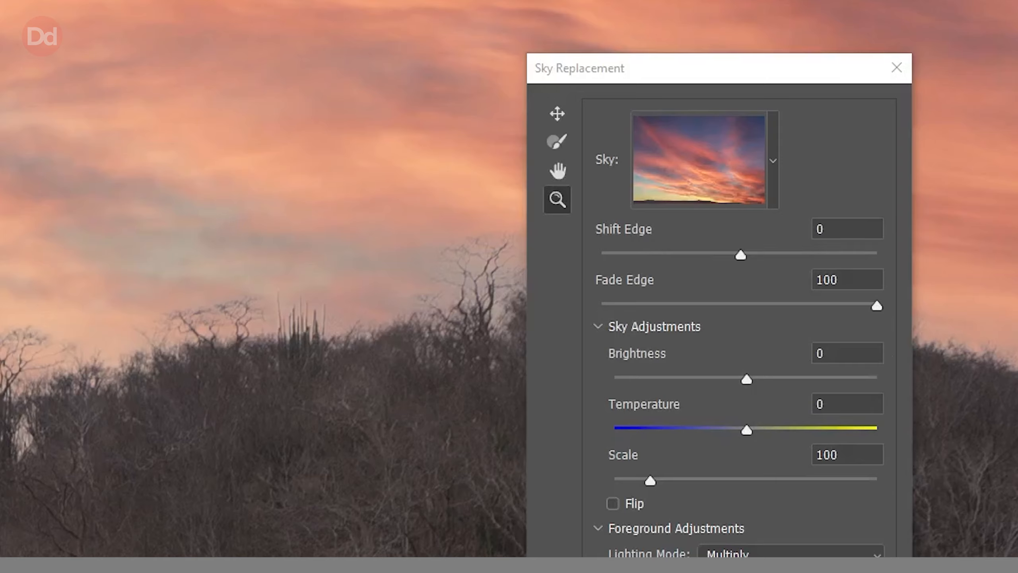
{"action": "left_click_drag", "start_coordinate": [740, 255], "coordinate": [804, 257]}
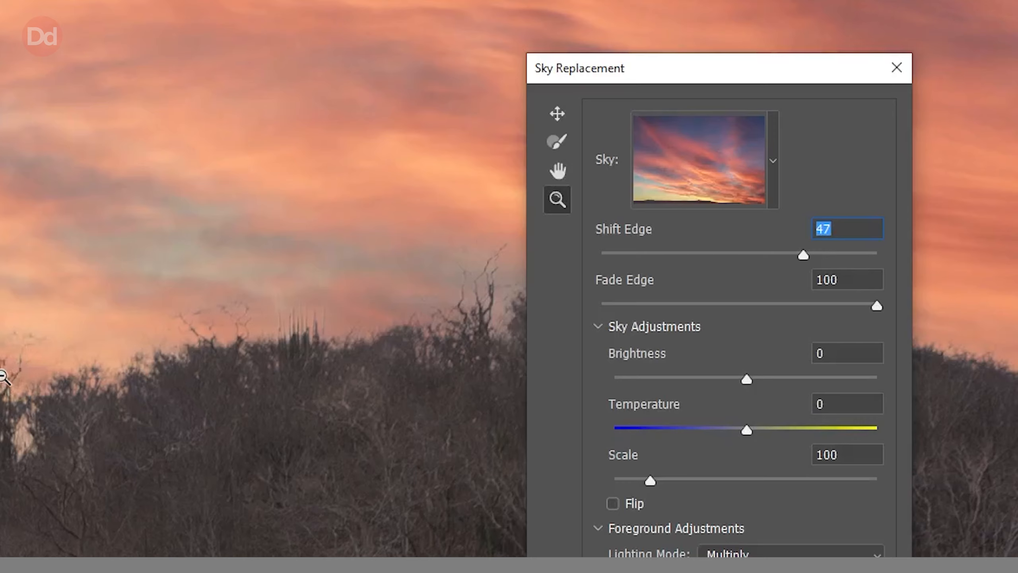
{"action": "left_click_drag", "start_coordinate": [841, 256], "coordinate": [724, 257]}
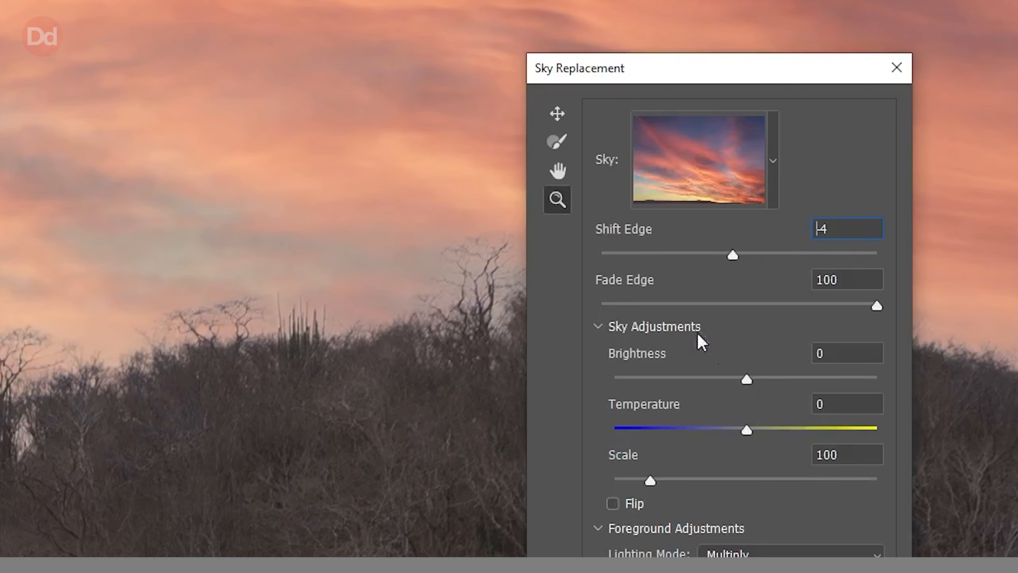
Try several Fade Edge amounts for the sky replacement and set the value to 50.
{"action": "left_click_drag", "start_coordinate": [876, 306], "coordinate": [554, 309]}
{"action": "left_click_drag", "start_coordinate": [864, 310], "coordinate": [899, 325]}
{"action": "left_click_drag", "start_coordinate": [755, 306], "coordinate": [742, 303]}
{"action": "left_click_drag", "start_coordinate": [838, 279], "coordinate": [794, 271]}
{"action": "type", "text": "50"}
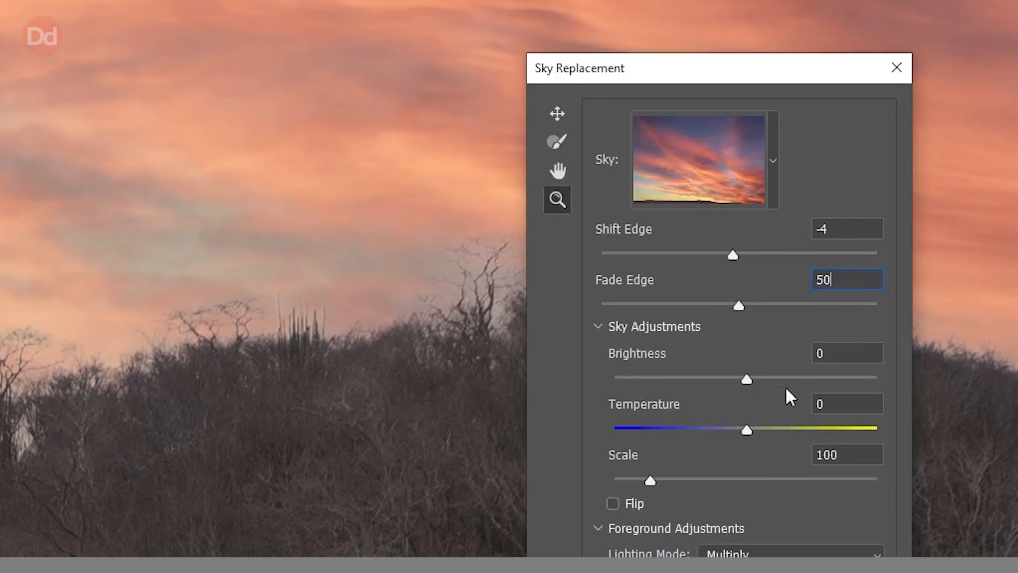
Try brightening the replacement sky up to 100 and return its Brightness to 0.
{"action": "mouse_move", "coordinate": [749, 378]}
{"action": "left_mouse_down"}
{"action": "mouse_move", "coordinate": [800, 382]}
{"action": "mouse_move", "coordinate": [763, 381]}
{"action": "left_mouse_up"}
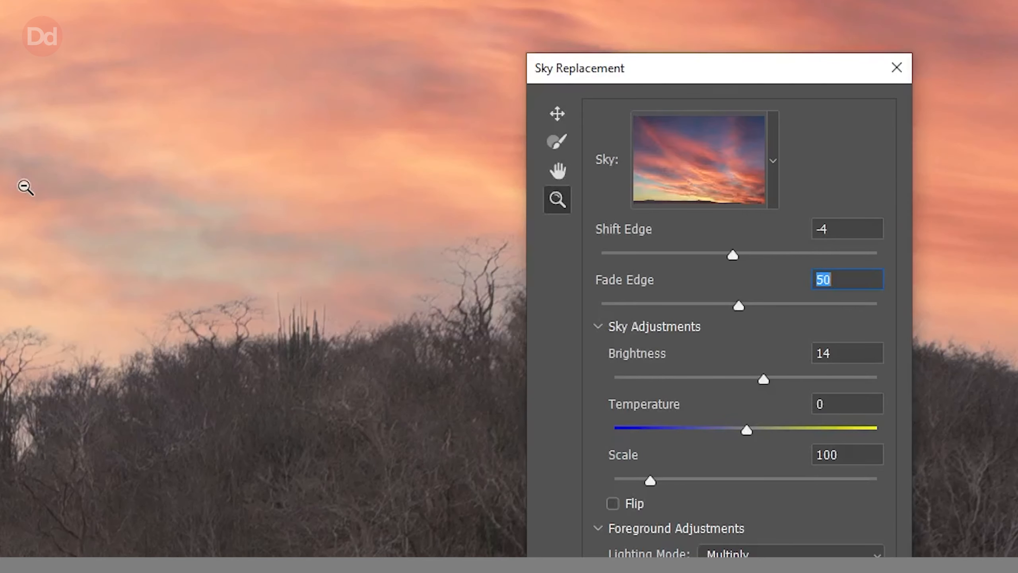
{"action": "scroll", "coordinate": [57, 261], "scroll_direction": "up", "scroll_amount": 4}
{"action": "scroll", "coordinate": [113, 262], "scroll_direction": "down", "scroll_amount": 8}
{"action": "left_click", "coordinate": [803, 380]}
{"action": "left_click_drag", "start_coordinate": [803, 381], "coordinate": [748, 387]}
{"action": "left_click", "coordinate": [836, 353]}
{"action": "type", "text": "580"}
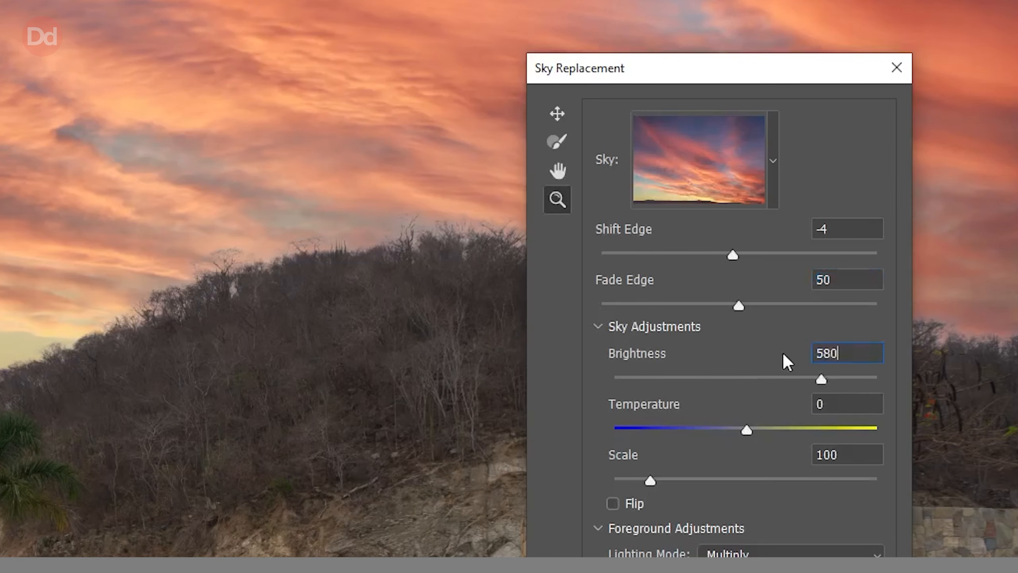
{"action": "left_click", "coordinate": [742, 431]}
{"action": "key", "text": "Return"}
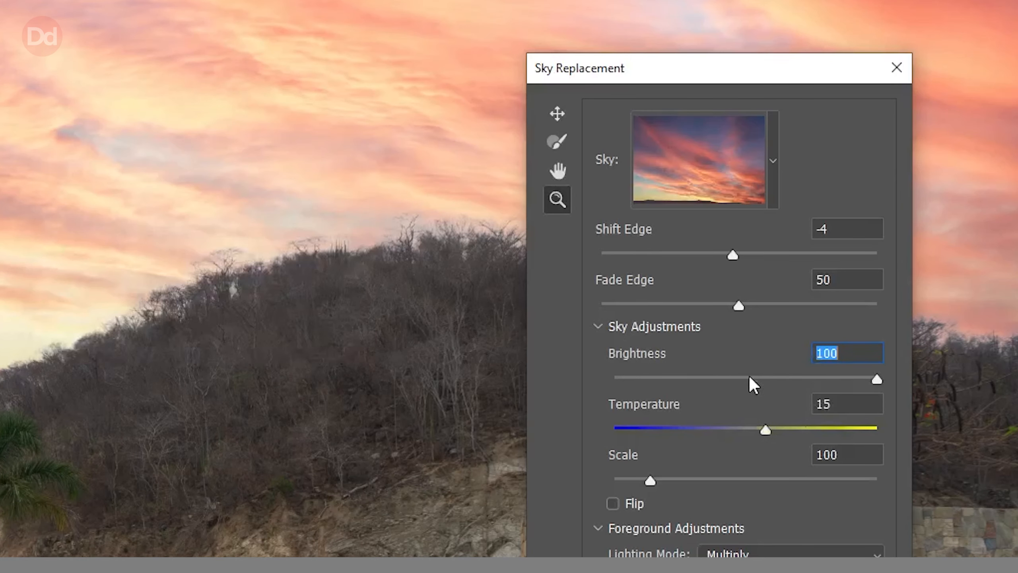
{"action": "left_click", "coordinate": [749, 379]}
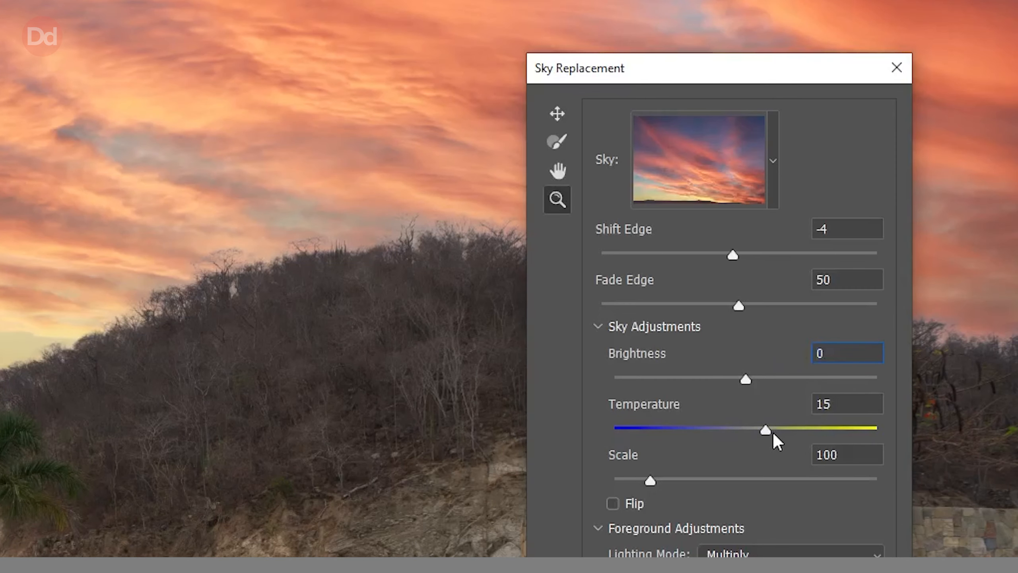
Test cooler and warmer tones for the replacement sky and reset its Temperature to 0.
{"action": "left_click_drag", "start_coordinate": [770, 433], "coordinate": [647, 437]}
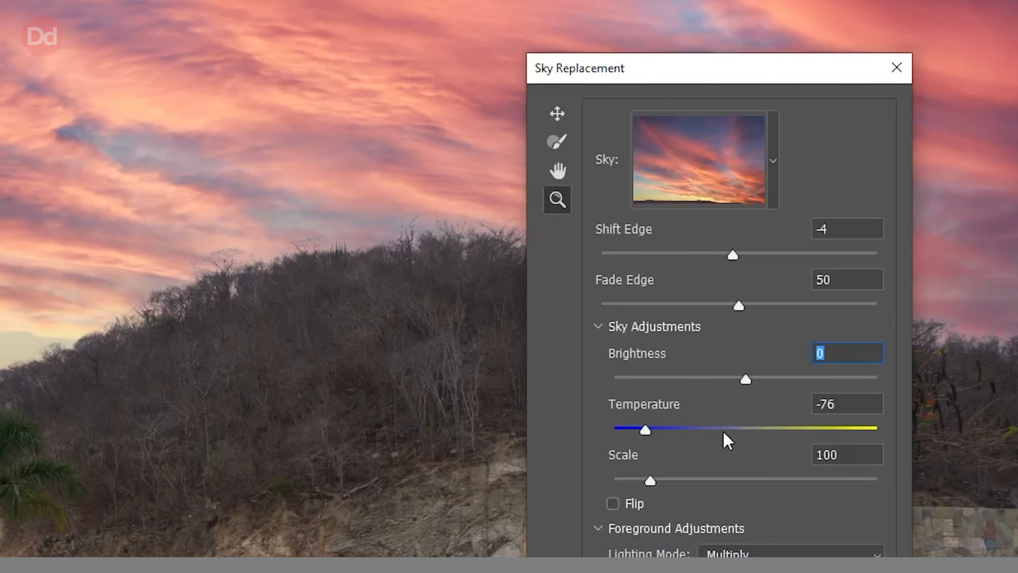
{"action": "mouse_move", "coordinate": [727, 437]}
{"action": "left_mouse_down"}
{"action": "mouse_move", "coordinate": [845, 436]}
{"action": "mouse_move", "coordinate": [743, 439]}
{"action": "left_mouse_up"}
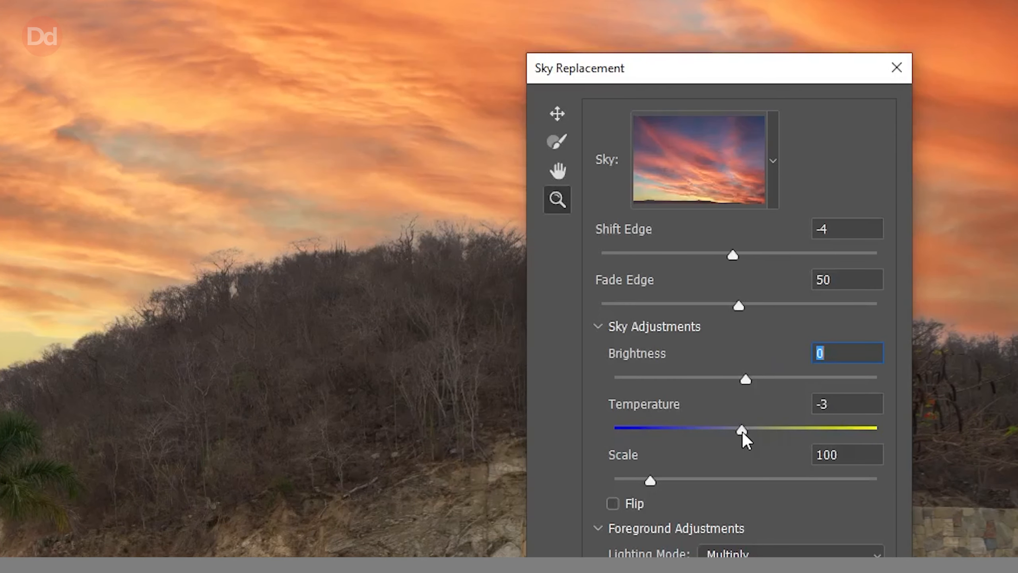
{"action": "left_click", "coordinate": [881, 412]}
{"action": "type", "text": "0"}
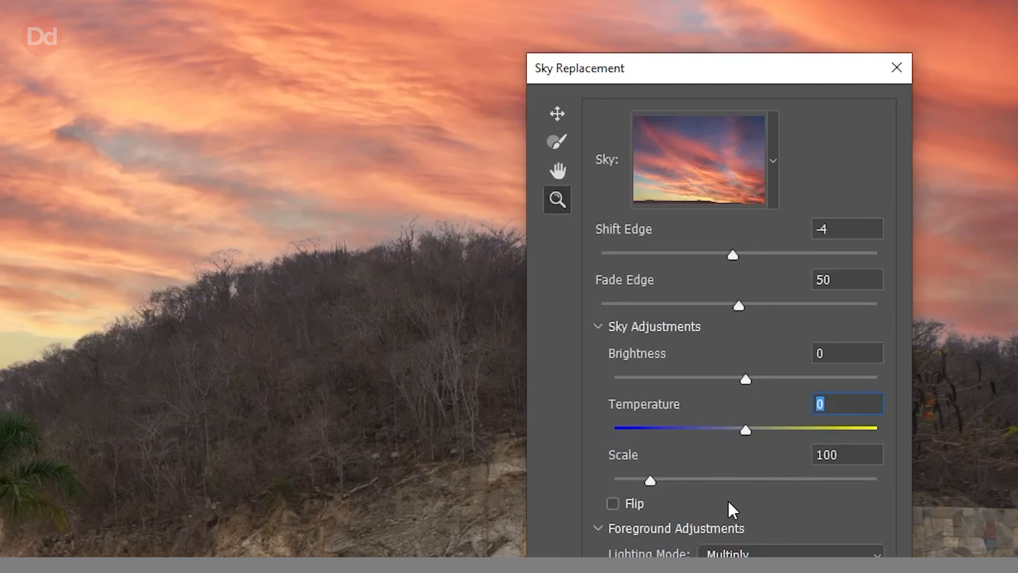
Try shrinking the replacement sky to 50 and set its Scale to 133 to cover the whole sky area.
{"action": "left_click_drag", "start_coordinate": [649, 481], "coordinate": [610, 483]}
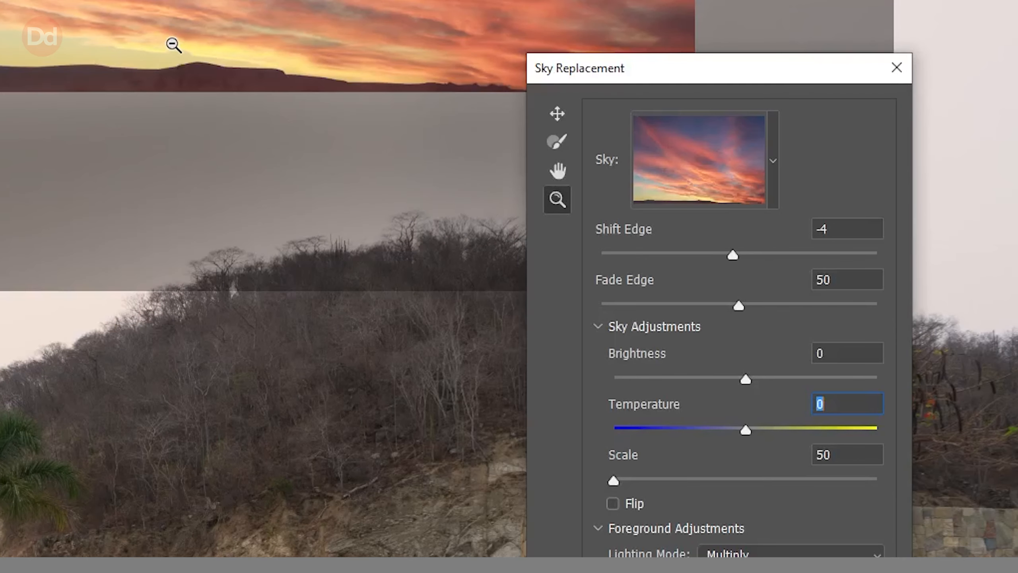
{"action": "left_click", "coordinate": [656, 480]}
{"action": "mouse_move", "coordinate": [669, 484]}
{"action": "left_mouse_down"}
{"action": "mouse_move", "coordinate": [711, 482]}
{"action": "mouse_move", "coordinate": [670, 482]}
{"action": "left_mouse_up"}
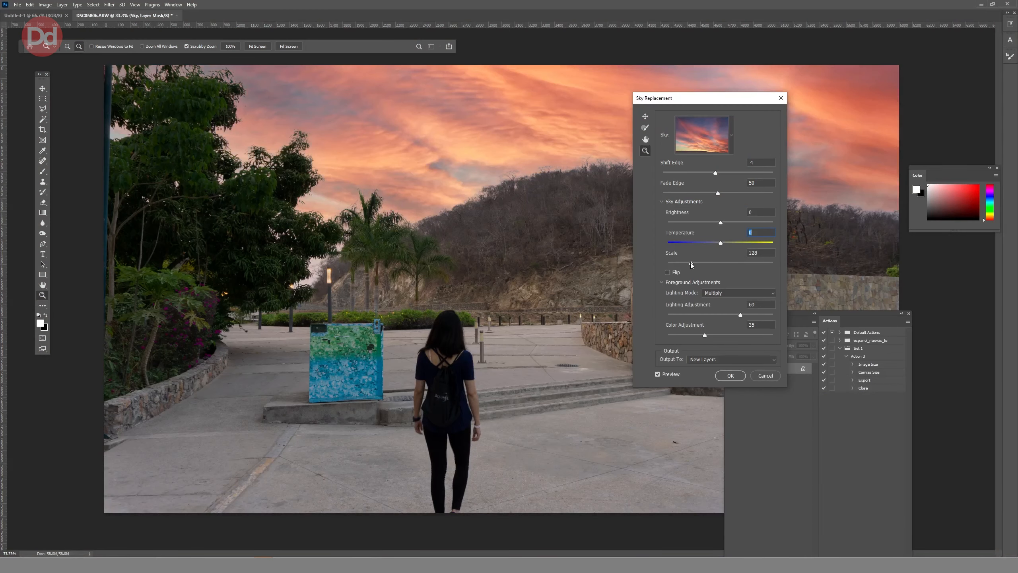
{"action": "mouse_move", "coordinate": [690, 263]}
{"action": "left_mouse_down"}
{"action": "mouse_move", "coordinate": [720, 263]}
{"action": "mouse_move", "coordinate": [679, 262]}
{"action": "mouse_move", "coordinate": [694, 264]}
{"action": "left_mouse_up"}
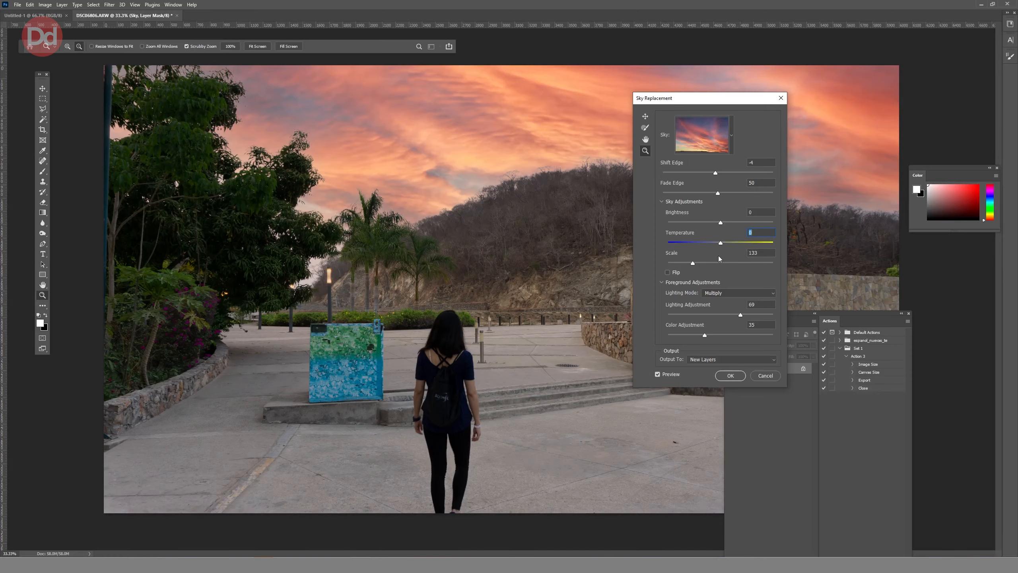
Examine the sky blending around the trees, palms and lamp post up close and in the full image.
{"action": "left_click_drag", "start_coordinate": [176, 288], "coordinate": [343, 270]}
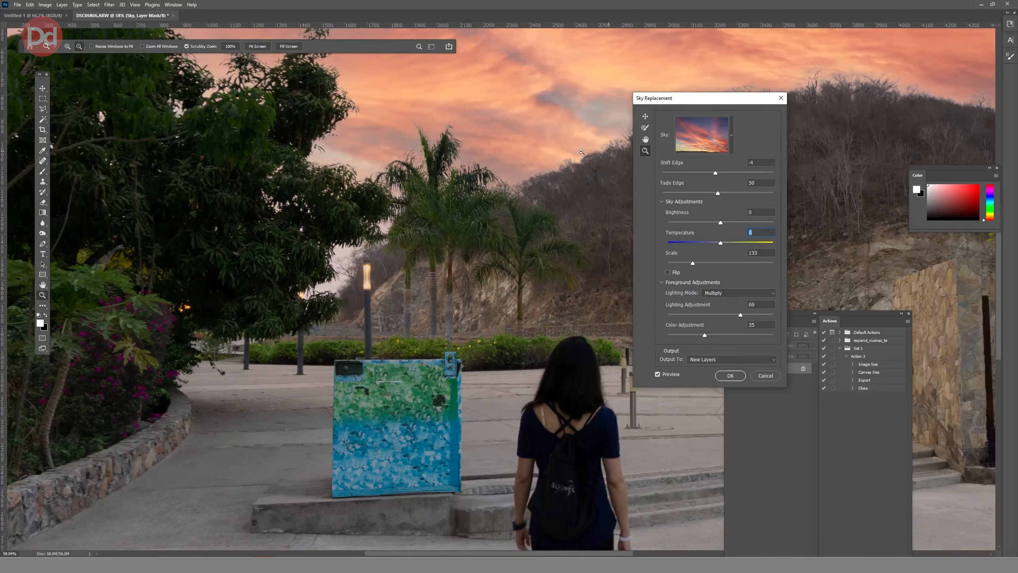
{"action": "left_click_drag", "start_coordinate": [389, 245], "coordinate": [423, 234]}
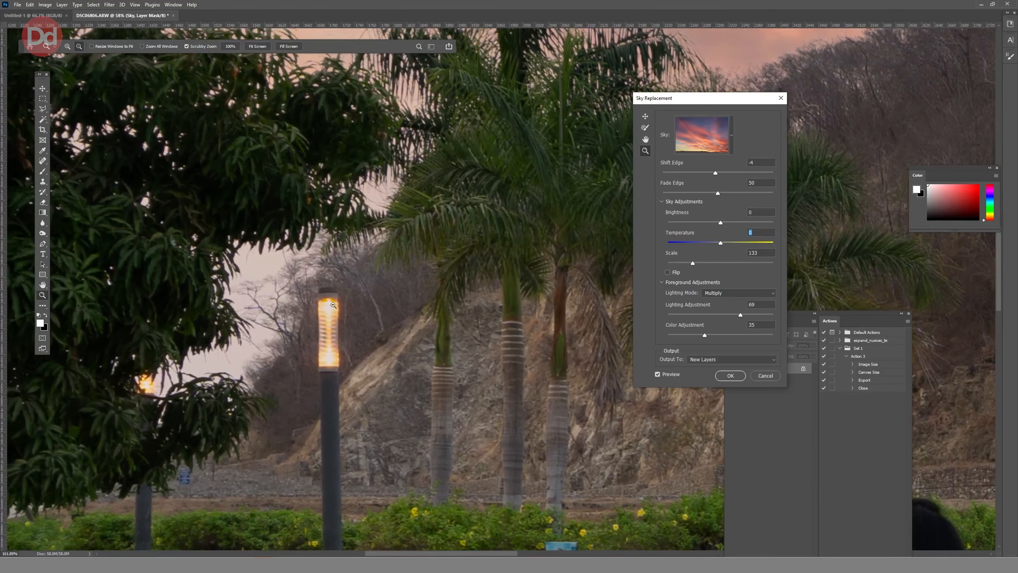
{"action": "left_click_drag", "start_coordinate": [346, 272], "coordinate": [277, 311]}
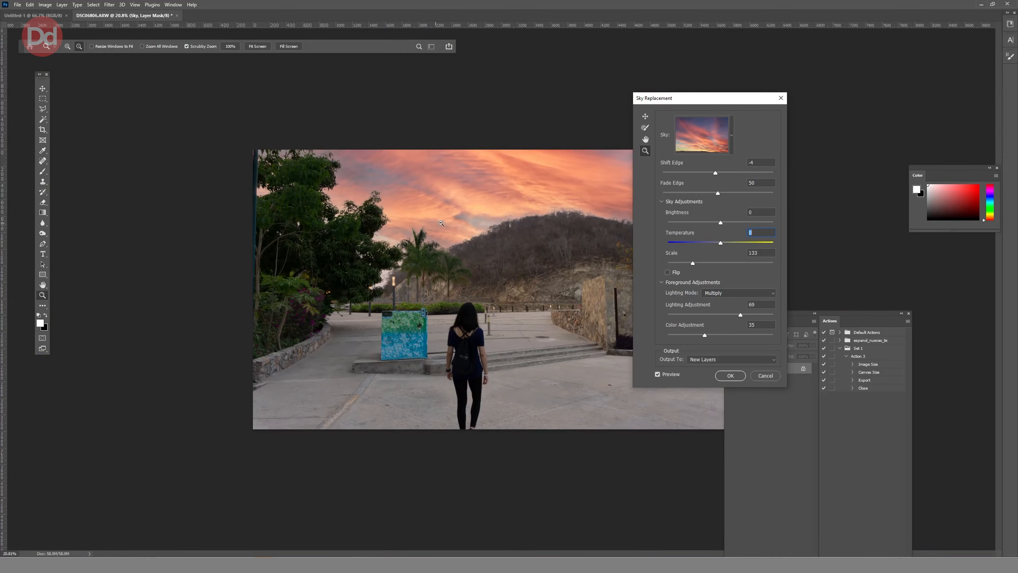
{"action": "left_click_drag", "start_coordinate": [582, 218], "coordinate": [596, 213]}
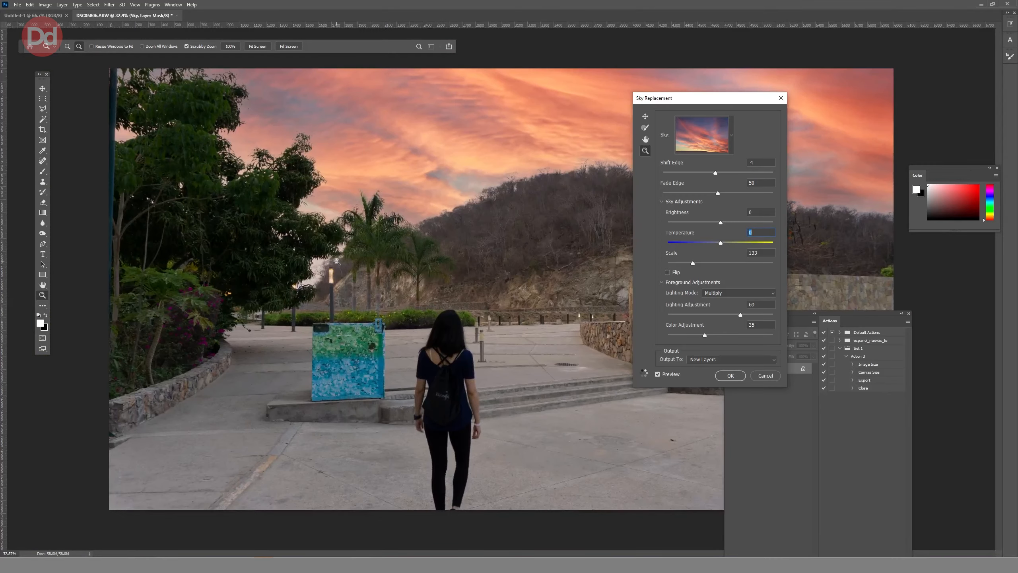
{"action": "left_click_drag", "start_coordinate": [335, 260], "coordinate": [384, 288]}
{"action": "mouse_move", "coordinate": [437, 266]}
{"action": "left_mouse_down"}
{"action": "mouse_move", "coordinate": [399, 260]}
{"action": "mouse_move", "coordinate": [425, 257]}
{"action": "left_mouse_up"}
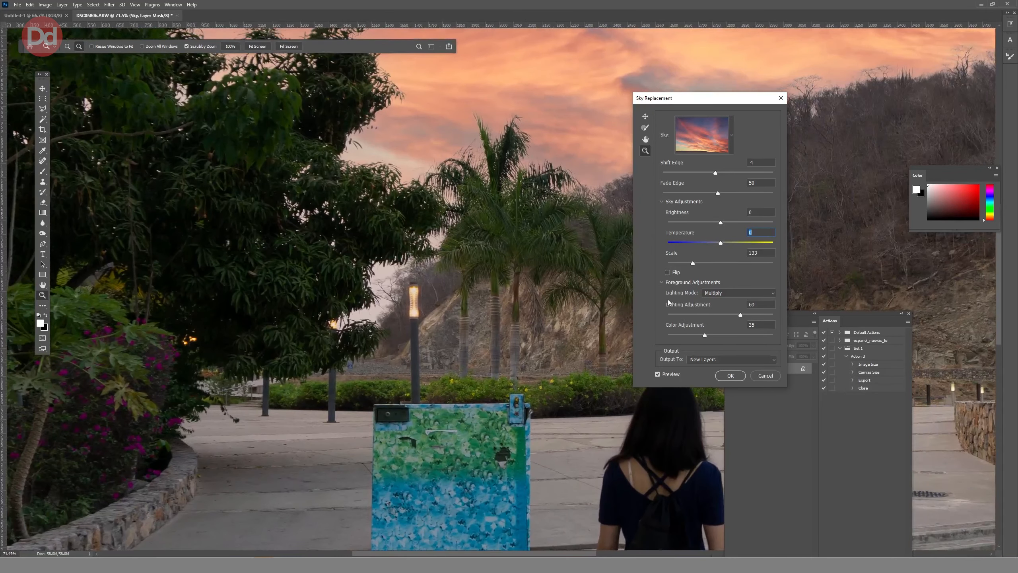
Try flipping the replacement sky horizontally and restore its original orientation.
{"action": "left_click", "coordinate": [667, 272]}
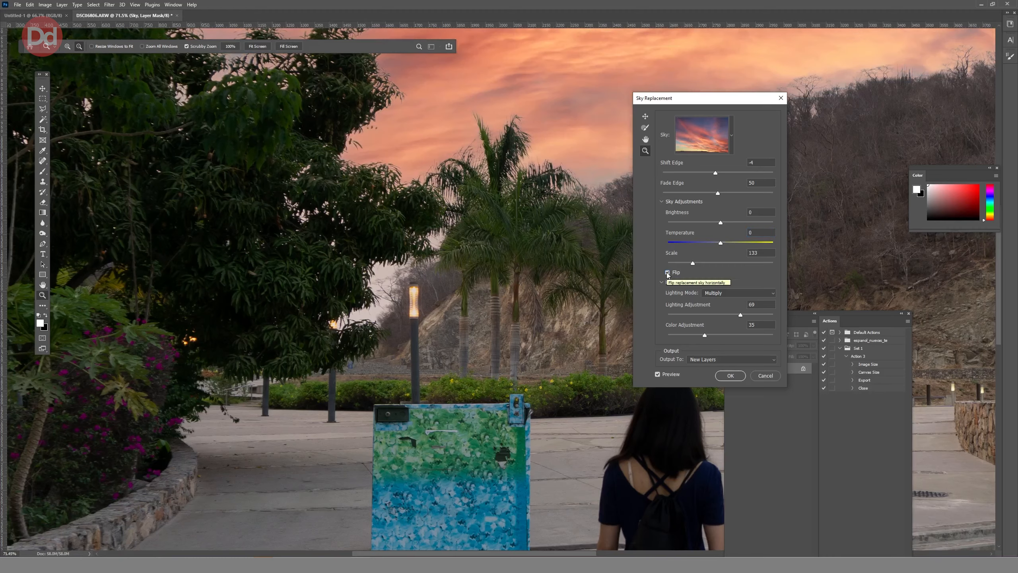
{"action": "left_click", "coordinate": [667, 273]}
{"action": "scroll", "coordinate": [629, 287], "scroll_direction": "up", "scroll_amount": 2}
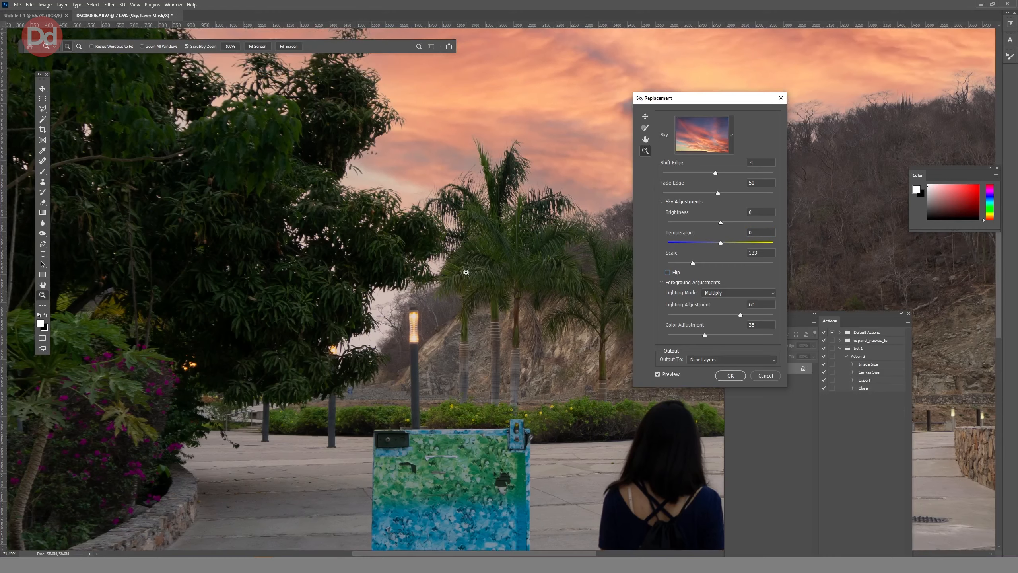
{"action": "scroll", "coordinate": [480, 274], "scroll_direction": "up", "scroll_amount": 2}
{"action": "scroll", "coordinate": [513, 276], "scroll_direction": "down", "scroll_amount": 4}
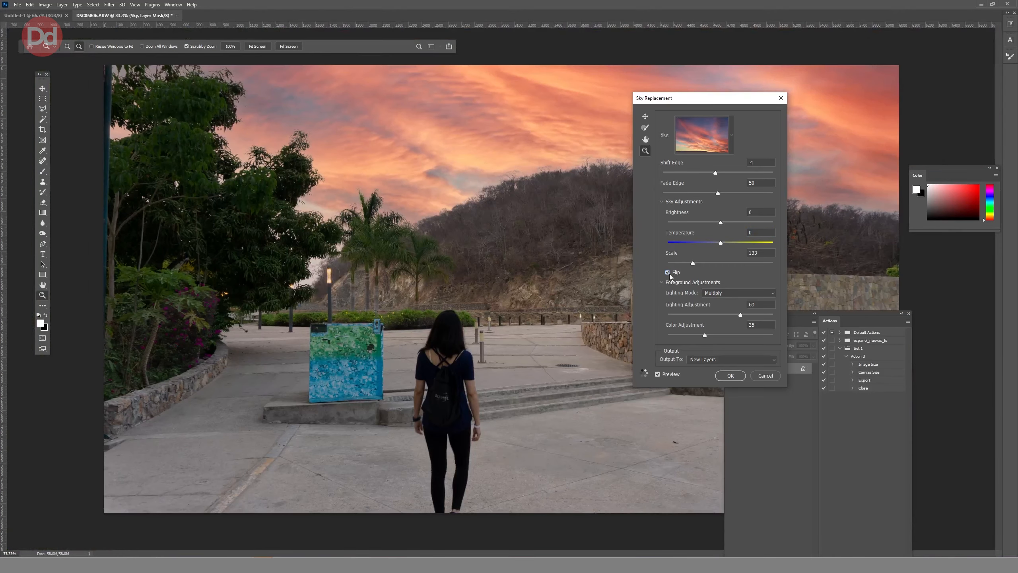
{"action": "left_click", "coordinate": [668, 272]}
Paint the replacement sky into the pale gaps between the large tree, lamp post and palms with the Sky Brush.
{"action": "scroll", "coordinate": [363, 241], "scroll_direction": "up", "scroll_amount": 4}
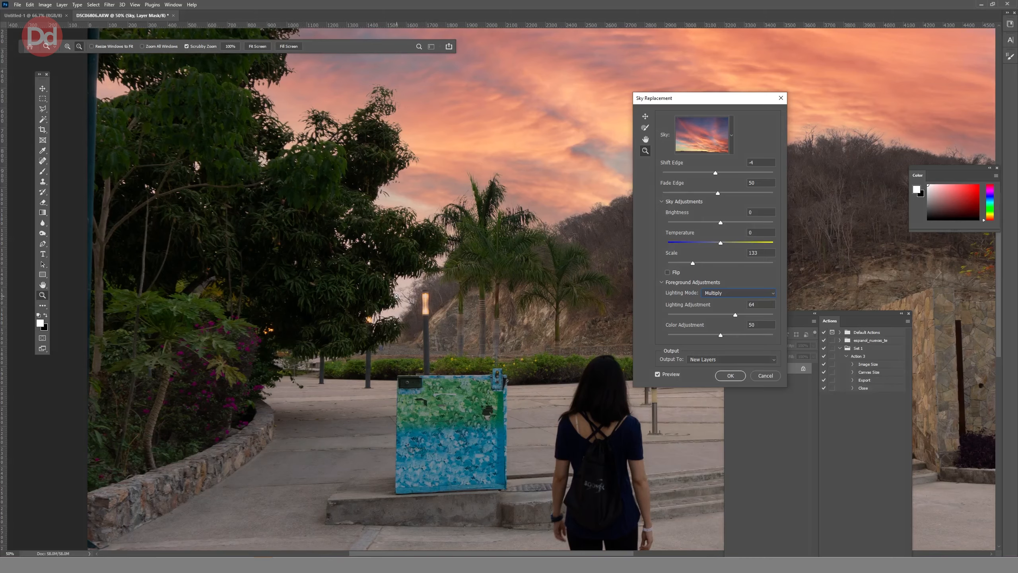
{"action": "scroll", "coordinate": [395, 295], "scroll_direction": "up", "scroll_amount": 3}
{"action": "left_click", "coordinate": [644, 128]}
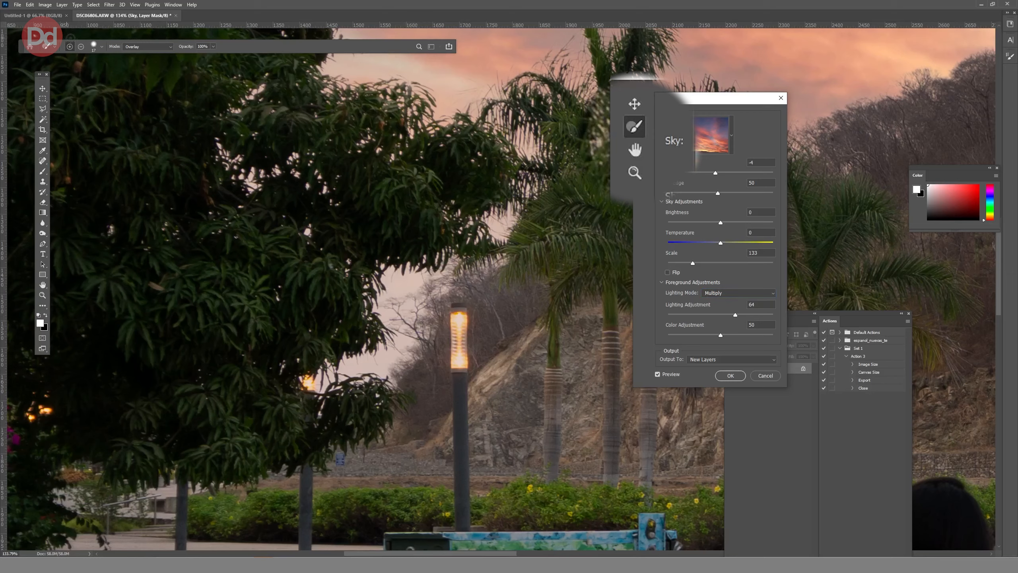
{"action": "left_click", "coordinate": [94, 46]}
{"action": "key", "text": "Return"}
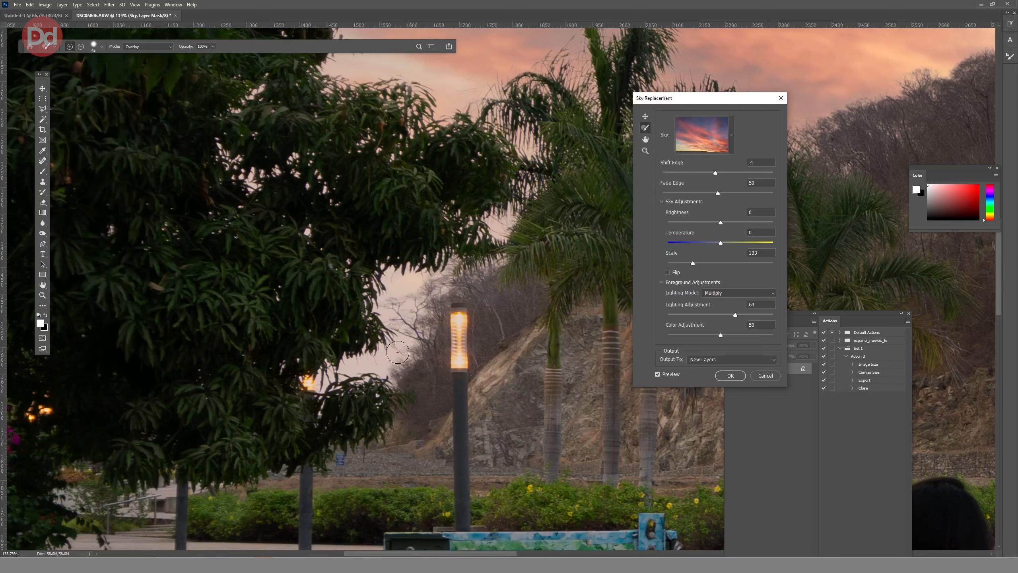
{"action": "mouse_move", "coordinate": [496, 222]}
{"action": "left_mouse_down"}
{"action": "mouse_move", "coordinate": [498, 189]}
{"action": "mouse_move", "coordinate": [430, 112]}
{"action": "left_mouse_up"}
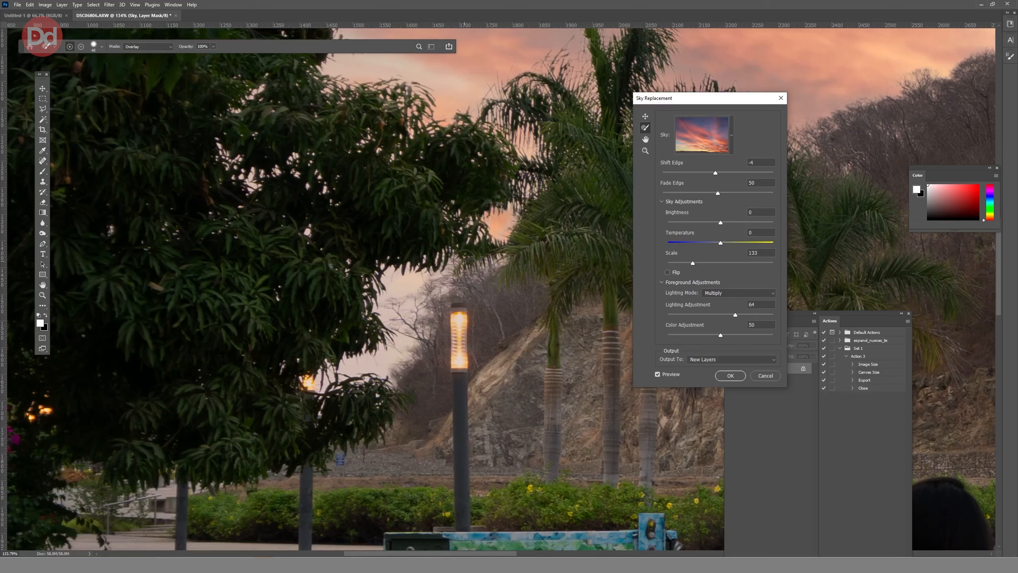
{"action": "mouse_move", "coordinate": [464, 261]}
{"action": "left_mouse_down"}
{"action": "mouse_move", "coordinate": [376, 367]}
{"action": "mouse_move", "coordinate": [342, 368]}
{"action": "mouse_move", "coordinate": [431, 334]}
{"action": "mouse_move", "coordinate": [404, 375]}
{"action": "mouse_move", "coordinate": [418, 268]}
{"action": "mouse_move", "coordinate": [443, 287]}
{"action": "mouse_move", "coordinate": [484, 226]}
{"action": "mouse_move", "coordinate": [526, 203]}
{"action": "left_mouse_up"}
{"action": "mouse_move", "coordinate": [361, 275]}
{"action": "left_mouse_down"}
{"action": "mouse_move", "coordinate": [367, 356]}
{"action": "mouse_move", "coordinate": [409, 313]}
{"action": "mouse_move", "coordinate": [305, 380]}
{"action": "left_mouse_up"}
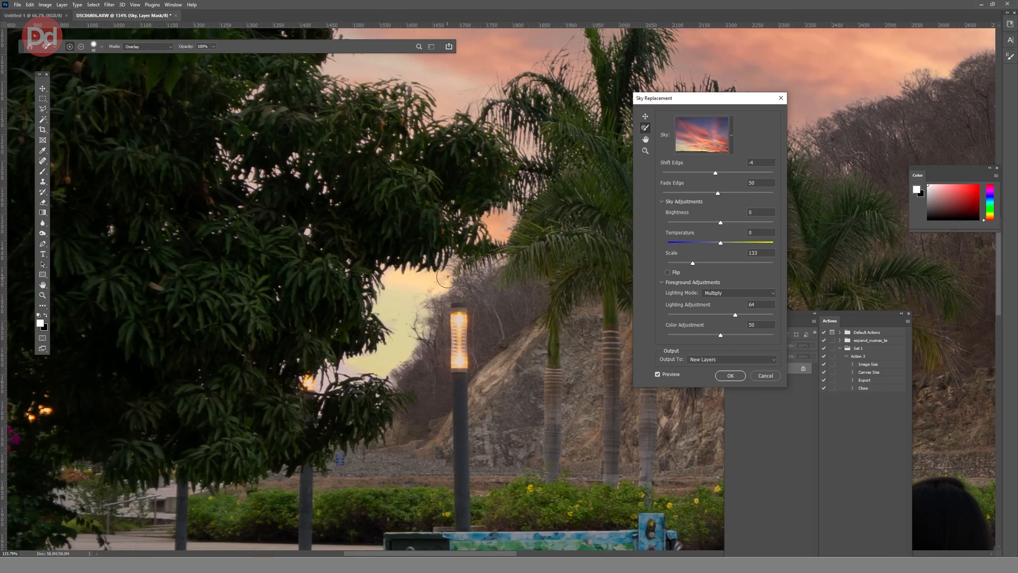
{"action": "mouse_move", "coordinate": [447, 276]}
{"action": "left_mouse_down"}
{"action": "mouse_move", "coordinate": [506, 206]}
{"action": "mouse_move", "coordinate": [457, 277]}
{"action": "mouse_move", "coordinate": [432, 276]}
{"action": "mouse_move", "coordinate": [424, 264]}
{"action": "mouse_move", "coordinate": [414, 273]}
{"action": "left_mouse_up"}
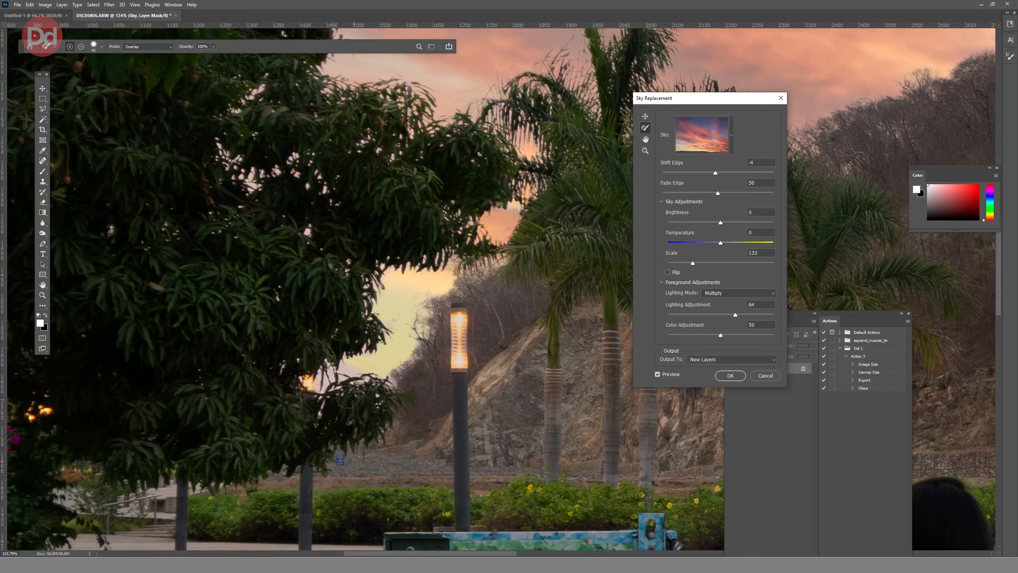
{"action": "left_click_drag", "start_coordinate": [410, 356], "coordinate": [419, 319]}
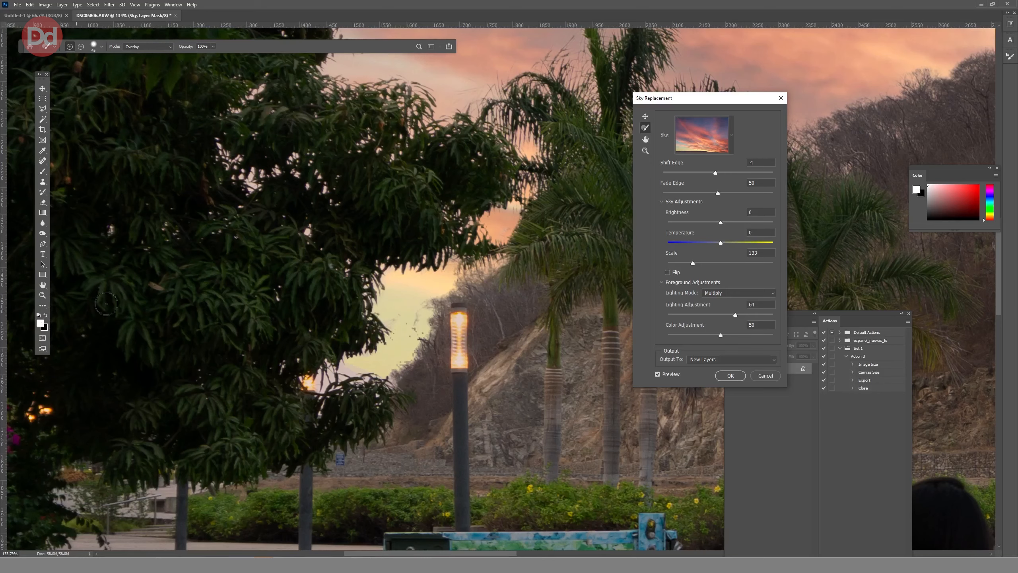
Subtract the excess sky along the hillside beside the lamp post with the Sky Brush and change its blend mode.
{"action": "left_click", "coordinate": [80, 46]}
{"action": "mouse_move", "coordinate": [412, 355]}
{"action": "left_mouse_down"}
{"action": "mouse_move", "coordinate": [452, 263]}
{"action": "mouse_move", "coordinate": [499, 253]}
{"action": "left_mouse_up"}
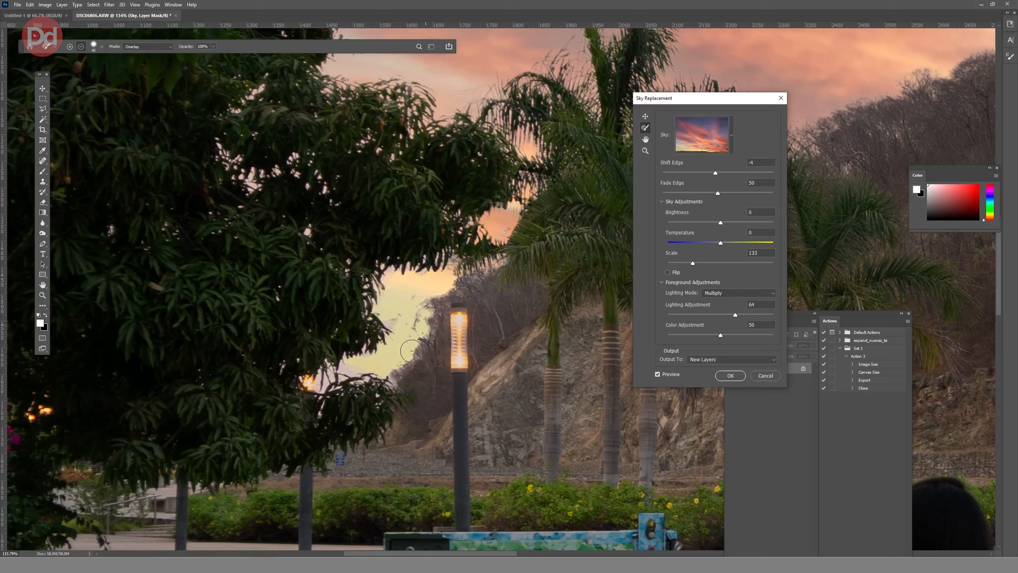
{"action": "left_click", "coordinate": [148, 47]}
{"action": "left_click", "coordinate": [148, 130]}
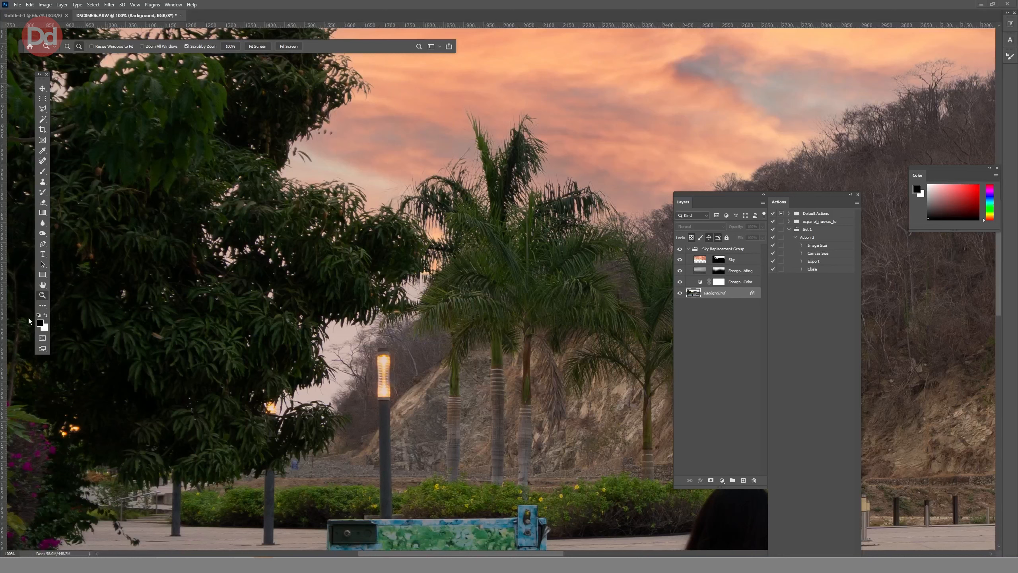
Display the image's channels in a floating list above the layers and make it taller.
{"action": "left_click", "coordinate": [173, 4]}
{"action": "left_click", "coordinate": [189, 97]}
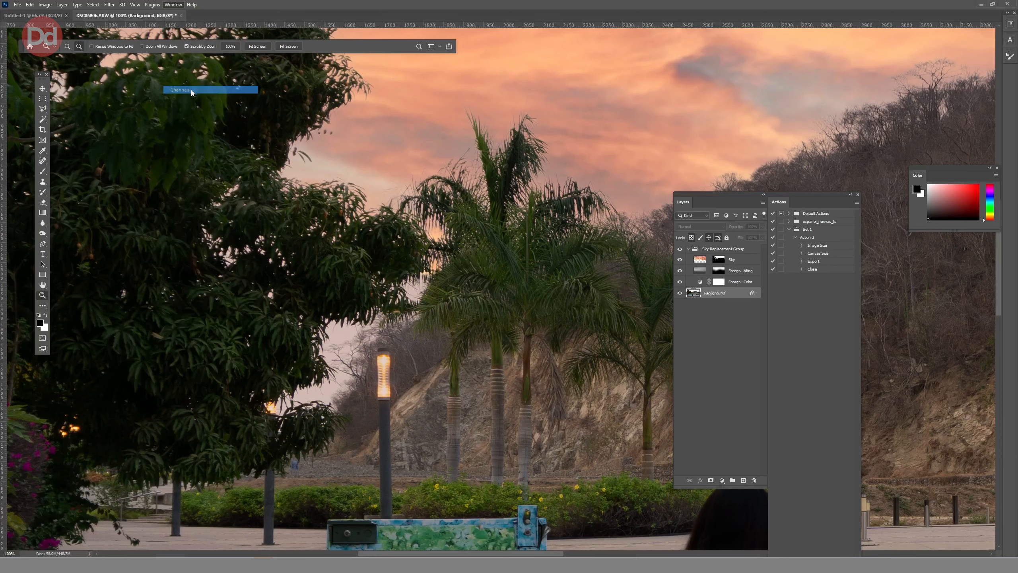
{"action": "left_click_drag", "start_coordinate": [958, 39], "coordinate": [739, 90]}
{"action": "left_click_drag", "start_coordinate": [739, 141], "coordinate": [749, 364]}
Compare the Blue, Green and Red channels for contrast between the sky and the trees.
{"action": "left_click", "coordinate": [733, 128]}
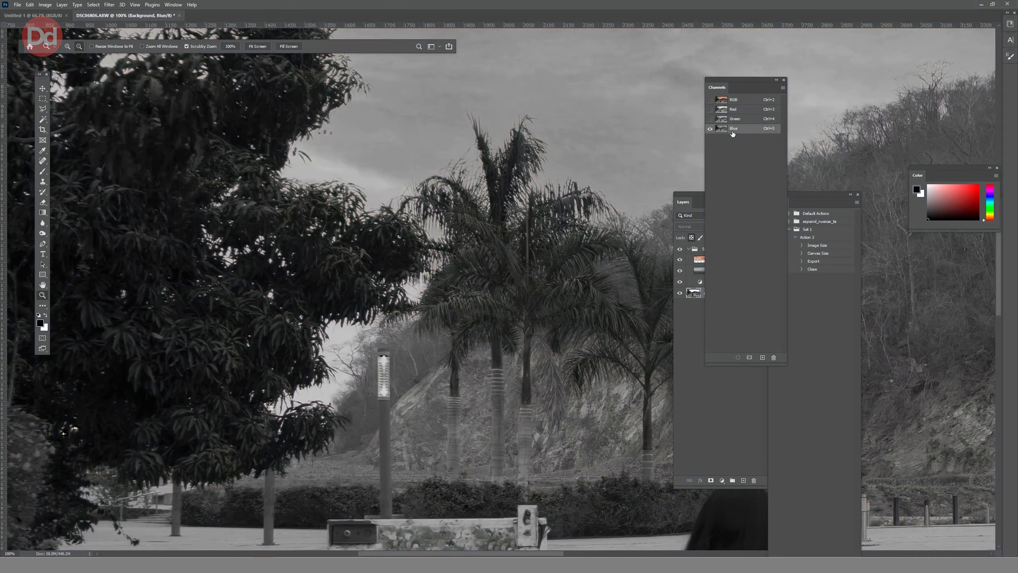
{"action": "left_click", "coordinate": [734, 119]}
{"action": "left_click", "coordinate": [734, 109]}
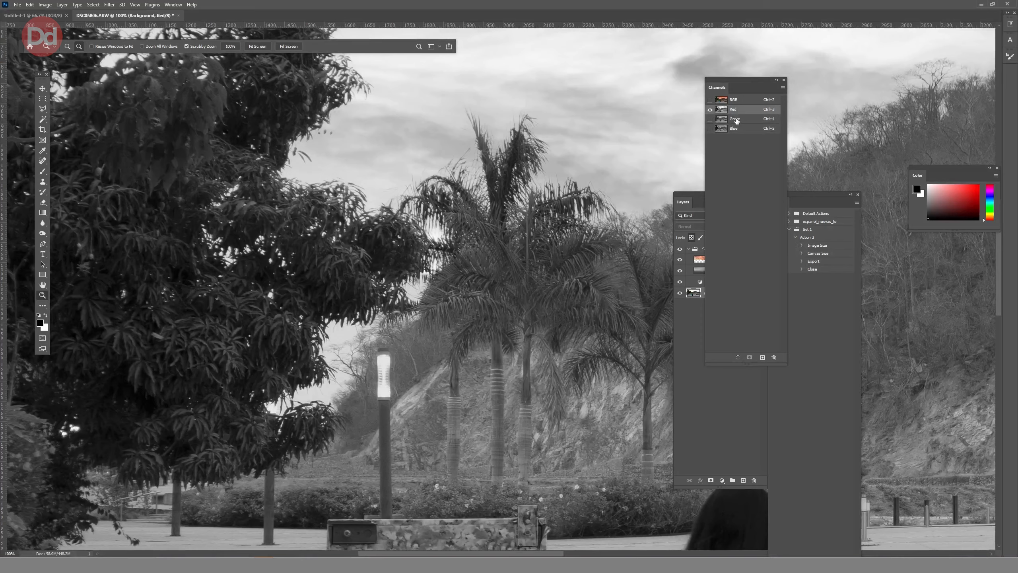
Duplicate the Blue channel in the same document as Blue copy.
{"action": "left_click", "coordinate": [733, 128]}
{"action": "right_click", "coordinate": [733, 130]}
{"action": "left_click", "coordinate": [736, 133]}
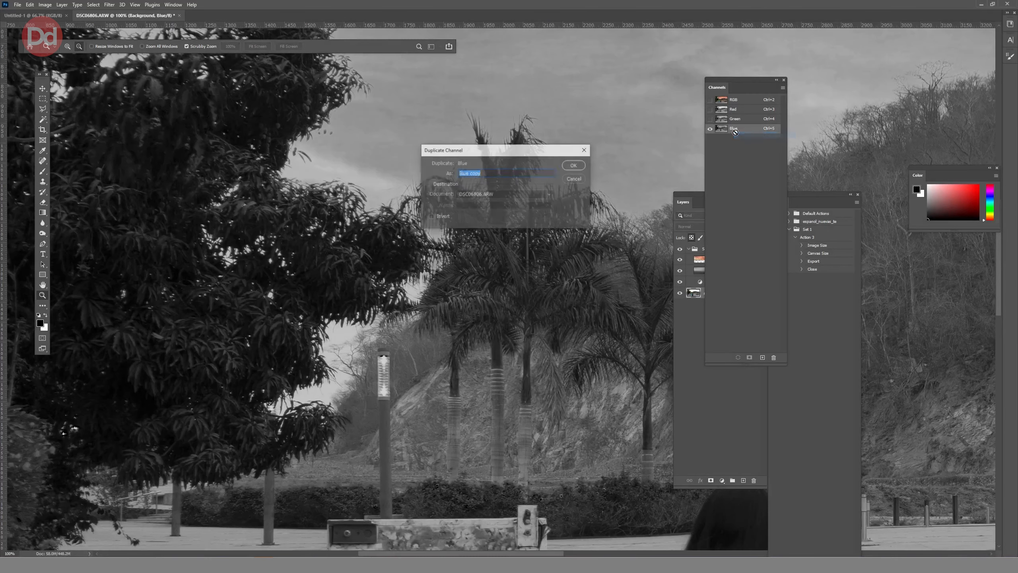
{"action": "key", "text": "Return"}
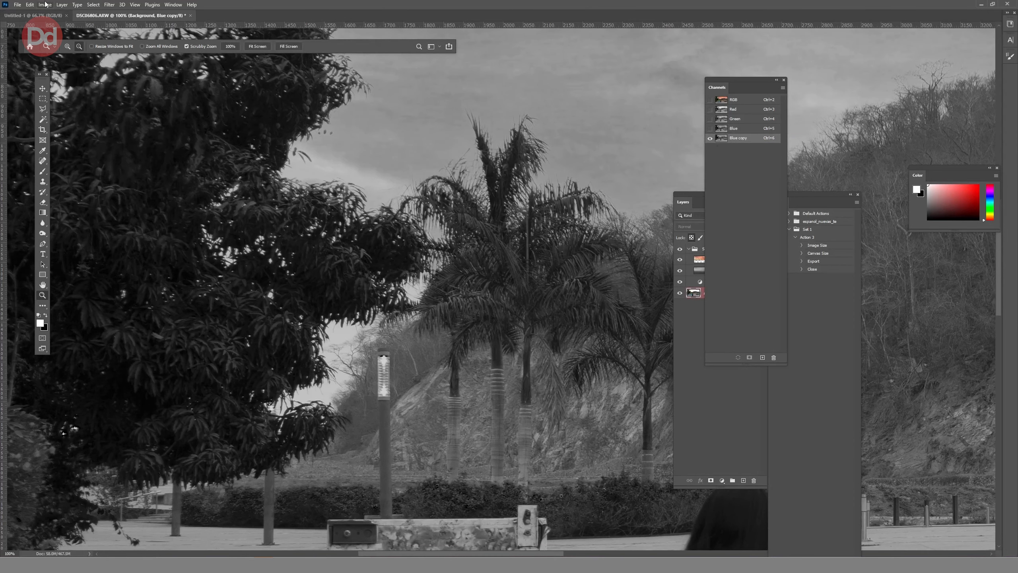
Increase the Blue copy channel's contrast with Levels, using black input 16, white input 169 and slightly darker midtones.
{"action": "left_click", "coordinate": [45, 5]}
{"action": "mouse_move", "coordinate": [60, 25]}
{"action": "left_click", "coordinate": [136, 36]}
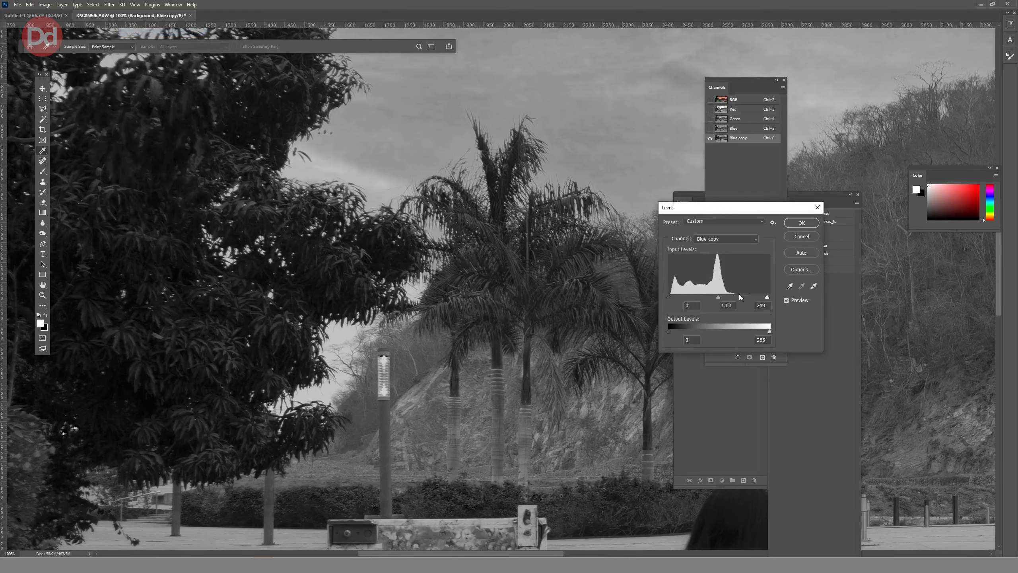
{"action": "left_click_drag", "start_coordinate": [767, 296], "coordinate": [735, 297]}
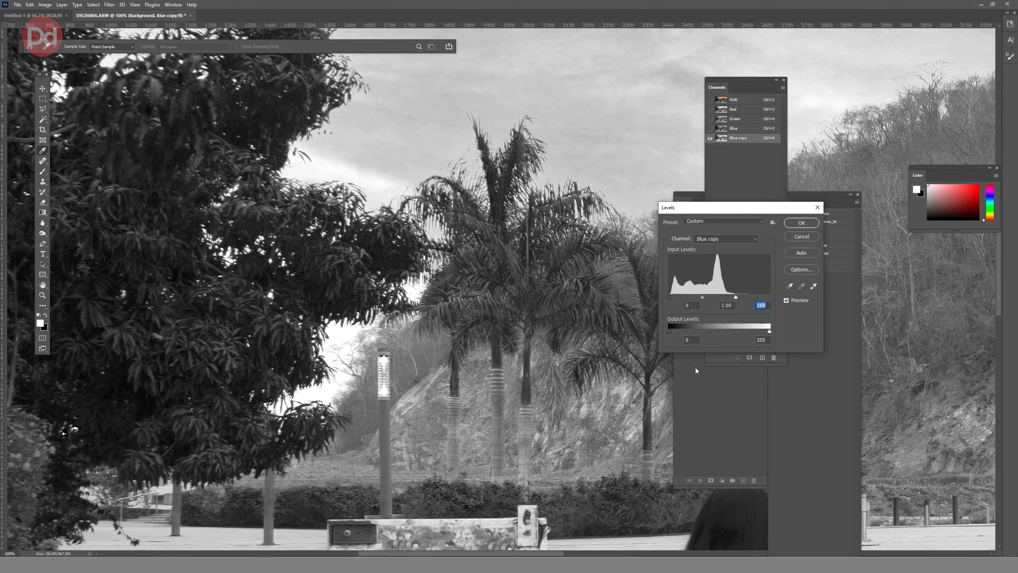
{"action": "left_click_drag", "start_coordinate": [667, 299], "coordinate": [707, 296]}
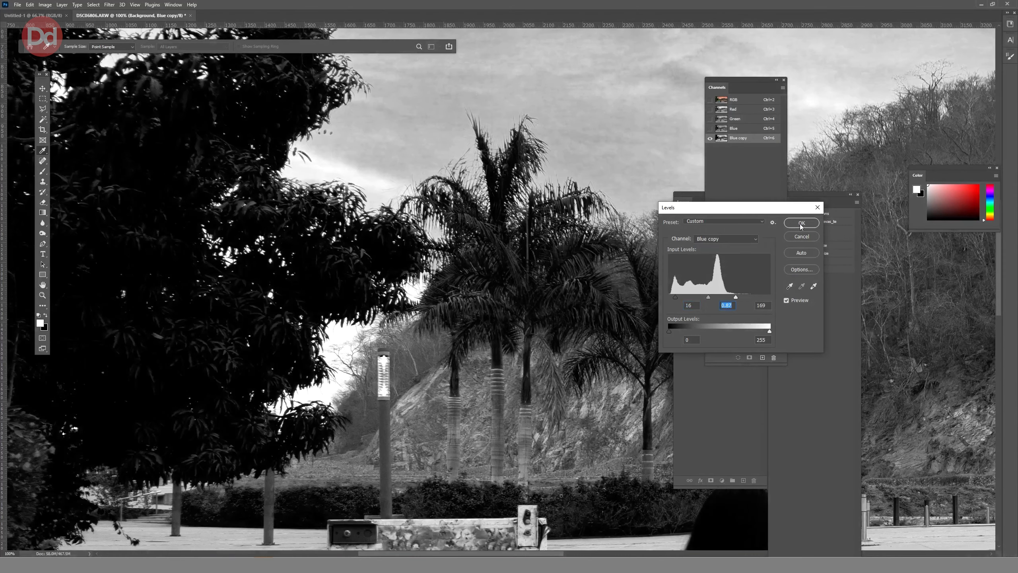
{"action": "left_click", "coordinate": [801, 223]}
Move the floating channel list clear of the layer list, keeping Blue copy as the active channel.
{"action": "left_click_drag", "start_coordinate": [755, 83], "coordinate": [827, 146]}
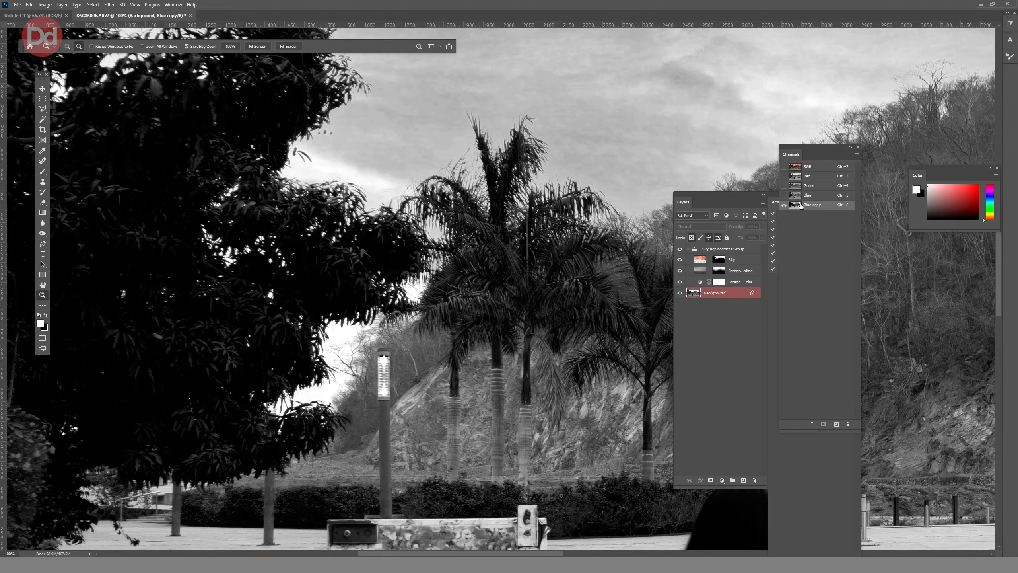
{"action": "left_click", "coordinate": [826, 222]}
{"action": "key", "text": "ctrl+z"}
Brush white in Overlay mode at 17% flow over the sky gaps between the large tree, lamp post and palms.
{"action": "left_click", "coordinate": [42, 172]}
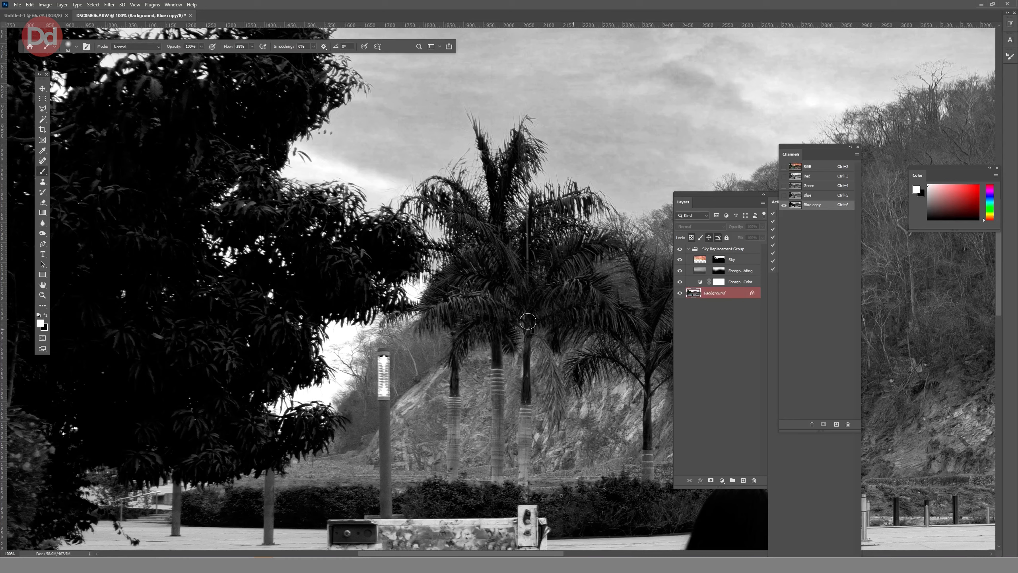
{"action": "left_click", "coordinate": [144, 47]}
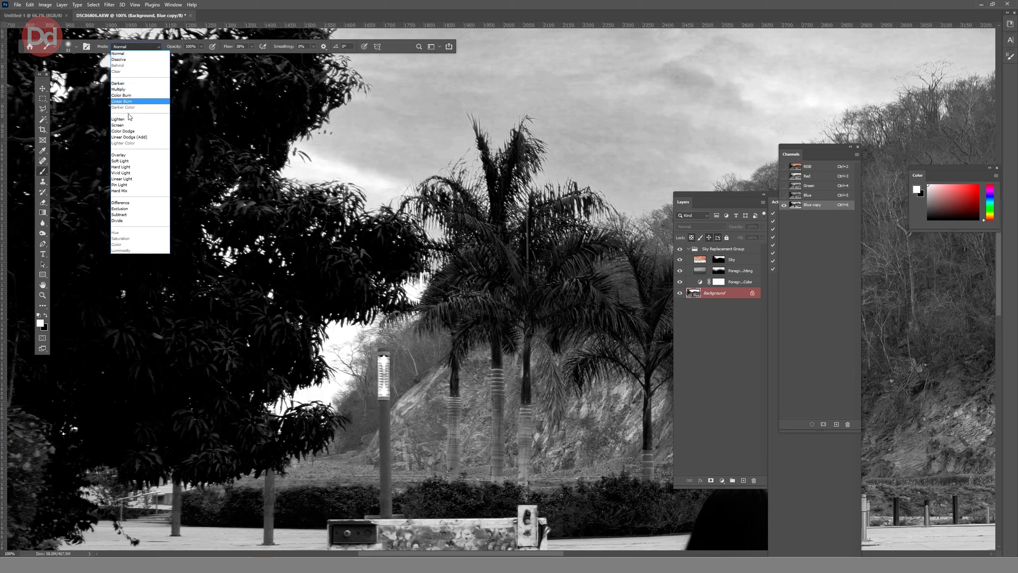
{"action": "left_click", "coordinate": [124, 155]}
{"action": "mouse_move", "coordinate": [336, 329]}
{"action": "left_mouse_down"}
{"action": "mouse_move", "coordinate": [332, 372]}
{"action": "mouse_move", "coordinate": [316, 388]}
{"action": "mouse_move", "coordinate": [275, 400]}
{"action": "mouse_move", "coordinate": [338, 388]}
{"action": "mouse_move", "coordinate": [344, 346]}
{"action": "mouse_move", "coordinate": [367, 322]}
{"action": "left_mouse_up"}
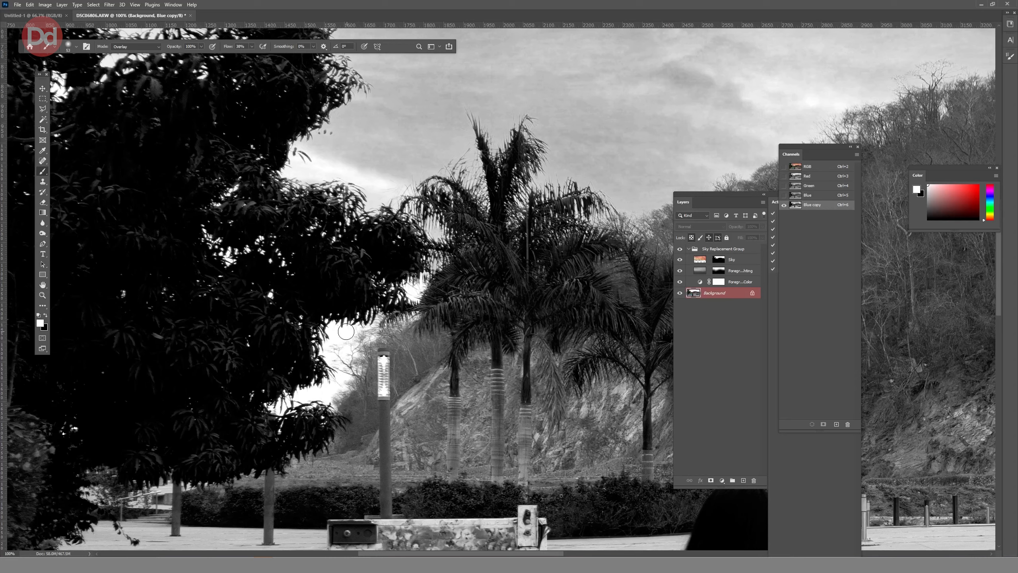
{"action": "left_click", "coordinate": [251, 46]}
{"action": "left_click_drag", "start_coordinate": [252, 55], "coordinate": [245, 58]}
{"action": "mouse_move", "coordinate": [318, 327]}
{"action": "left_mouse_down"}
{"action": "mouse_move", "coordinate": [325, 346]}
{"action": "mouse_move", "coordinate": [364, 317]}
{"action": "mouse_move", "coordinate": [363, 333]}
{"action": "mouse_move", "coordinate": [365, 313]}
{"action": "mouse_move", "coordinate": [436, 265]}
{"action": "mouse_move", "coordinate": [437, 228]}
{"action": "mouse_move", "coordinate": [410, 224]}
{"action": "left_mouse_up"}
{"action": "mouse_move", "coordinate": [325, 327]}
{"action": "left_mouse_down"}
{"action": "mouse_move", "coordinate": [337, 375]}
{"action": "mouse_move", "coordinate": [314, 395]}
{"action": "mouse_move", "coordinate": [272, 400]}
{"action": "left_mouse_up"}
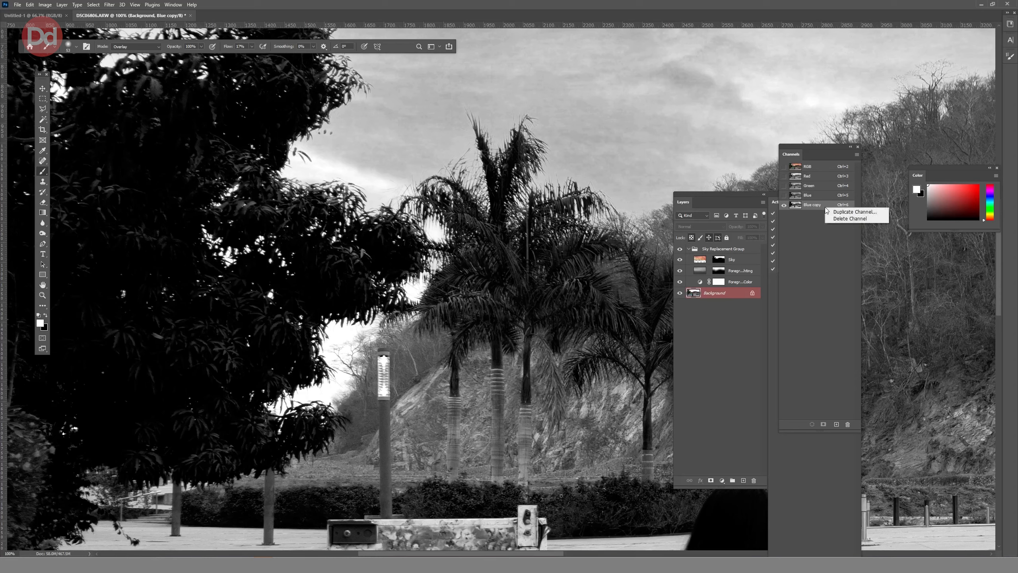
Load the Blue copy channel as a selection and make the Sky layer's mask active.
{"action": "left_click_drag", "start_coordinate": [821, 208], "coordinate": [820, 429]}
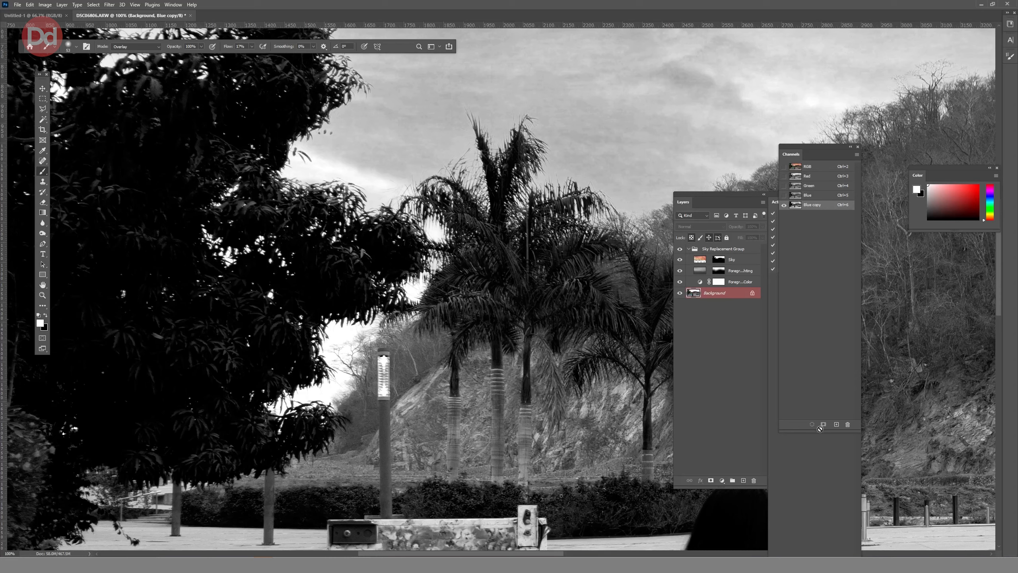
{"action": "left_click", "coordinate": [811, 425]}
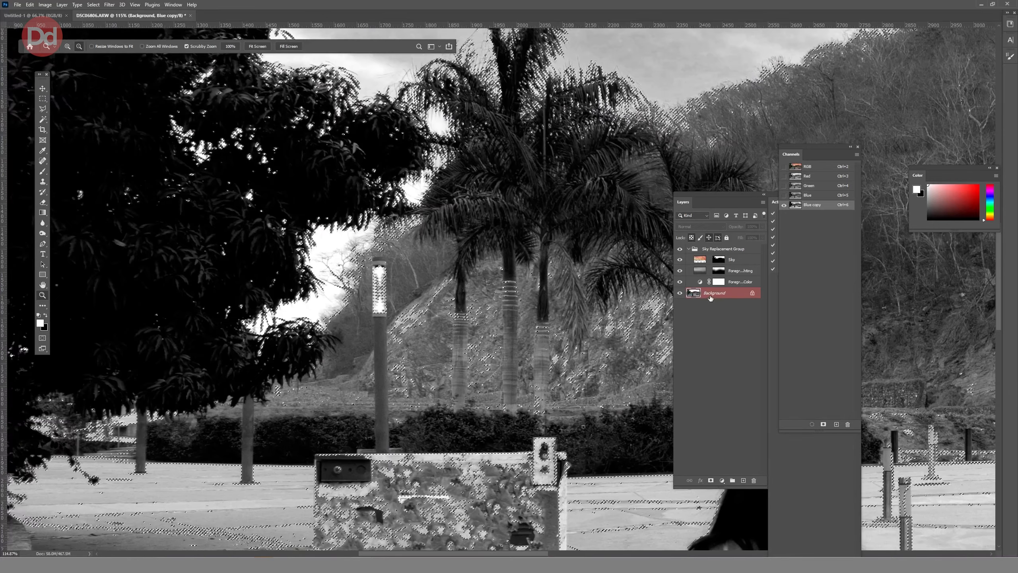
{"action": "left_click", "coordinate": [719, 260]}
Hide the Background layer and toggle the Sky layer off and on to inspect its masked edges with the selection loaded.
{"action": "left_click", "coordinate": [679, 293]}
{"action": "key", "text": "b"}
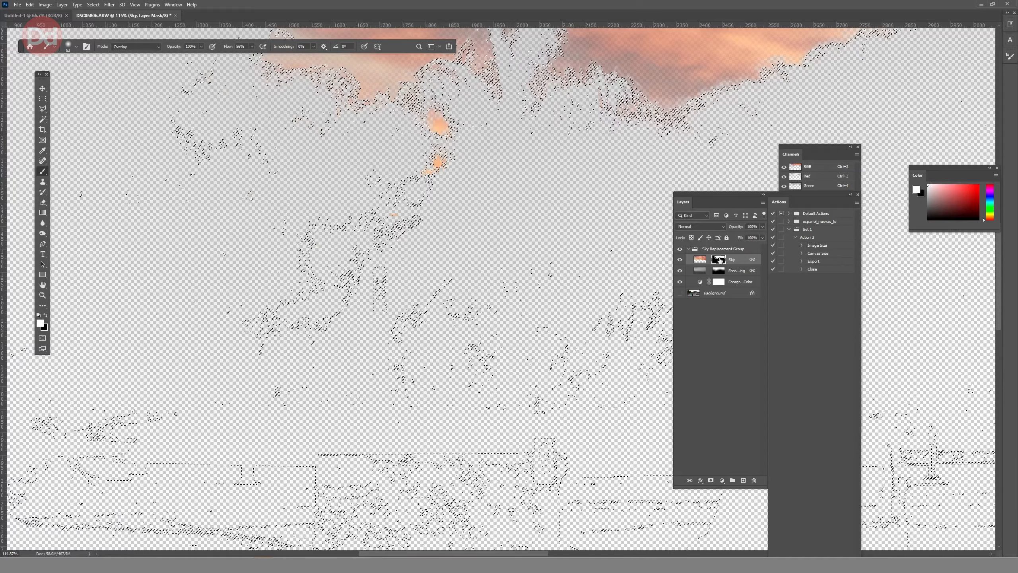
{"action": "left_click", "coordinate": [679, 260]}
{"action": "left_click", "coordinate": [680, 260]}
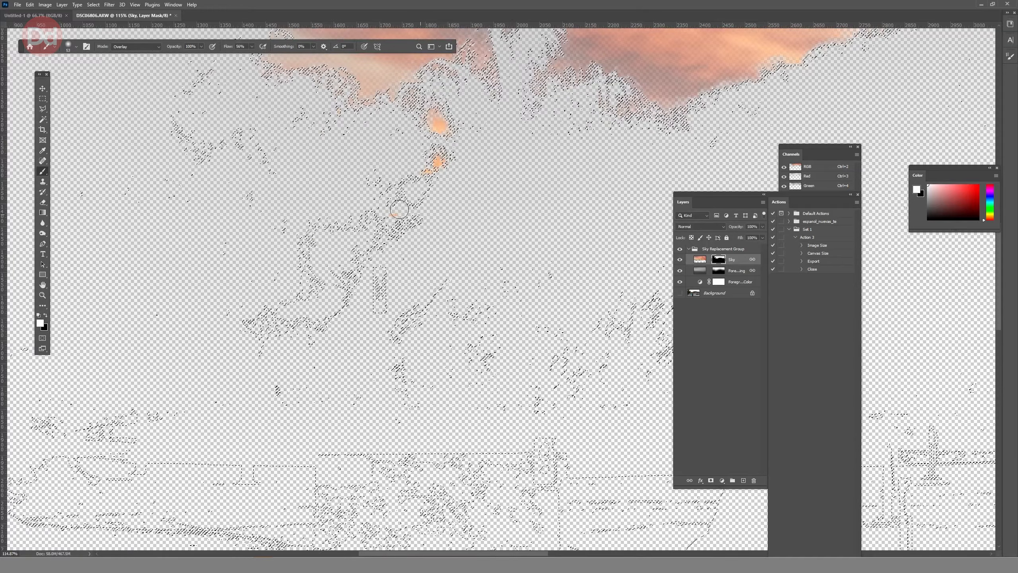
{"action": "right_click", "coordinate": [720, 263]}
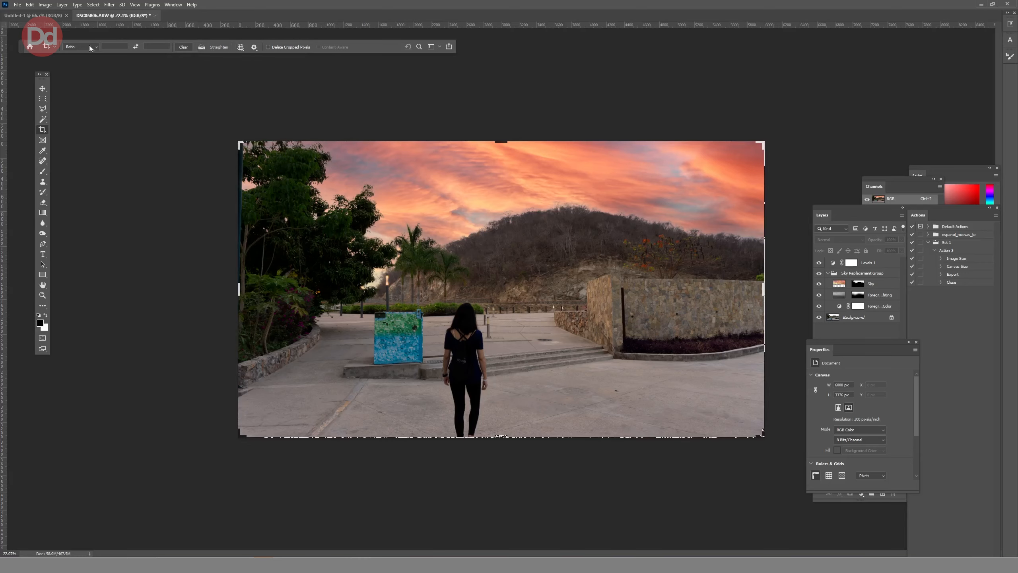
Crop the photo to a 1:1 square around the woman, palms and hill, placing her near the lower left third.
{"action": "left_click", "coordinate": [80, 46]}
{"action": "left_click", "coordinate": [87, 82]}
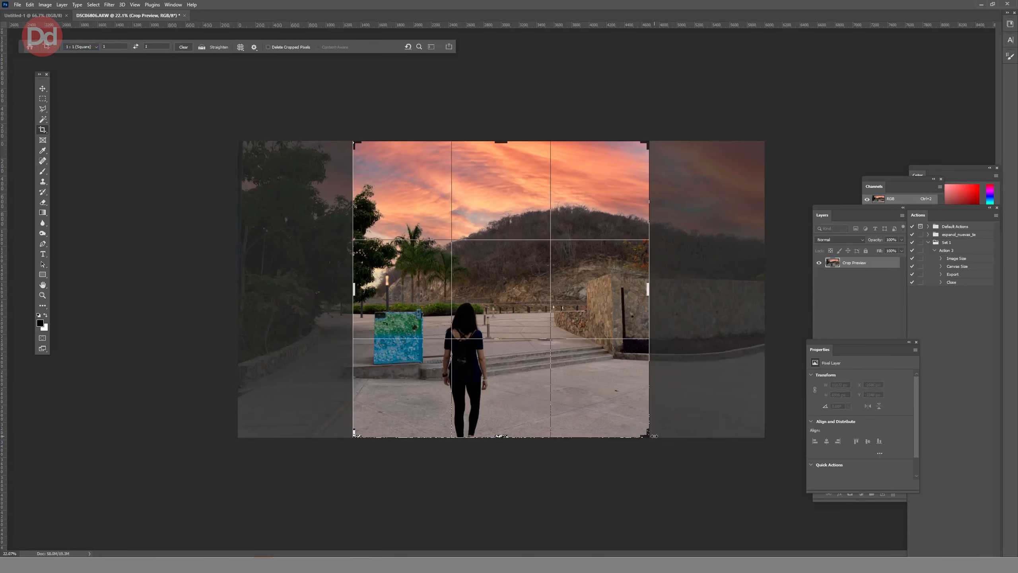
{"action": "left_click_drag", "start_coordinate": [547, 375], "coordinate": [537, 374]}
{"action": "left_click_drag", "start_coordinate": [354, 436], "coordinate": [364, 427]}
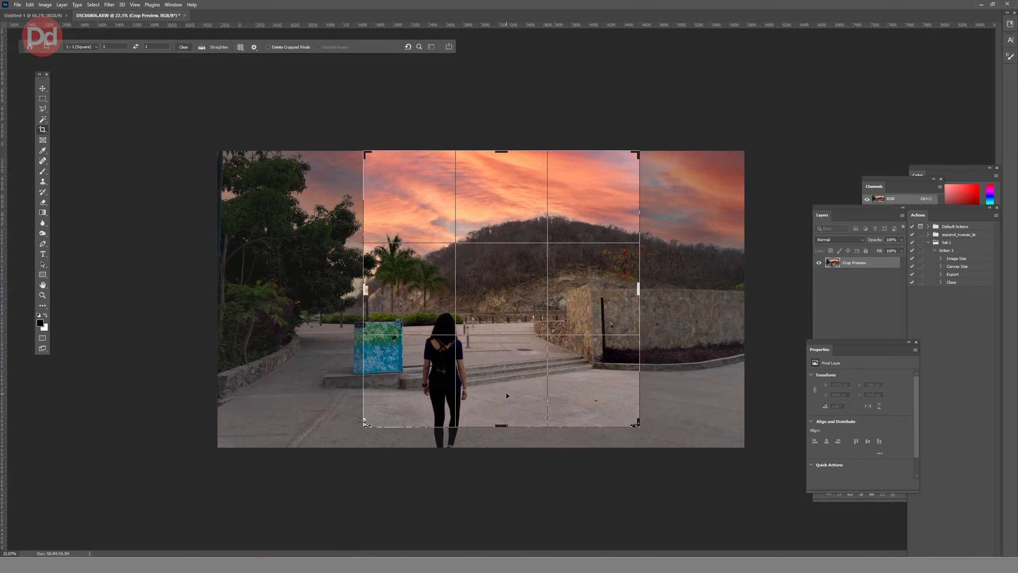
{"action": "left_click_drag", "start_coordinate": [507, 393], "coordinate": [516, 392]}
{"action": "key", "text": "Return"}
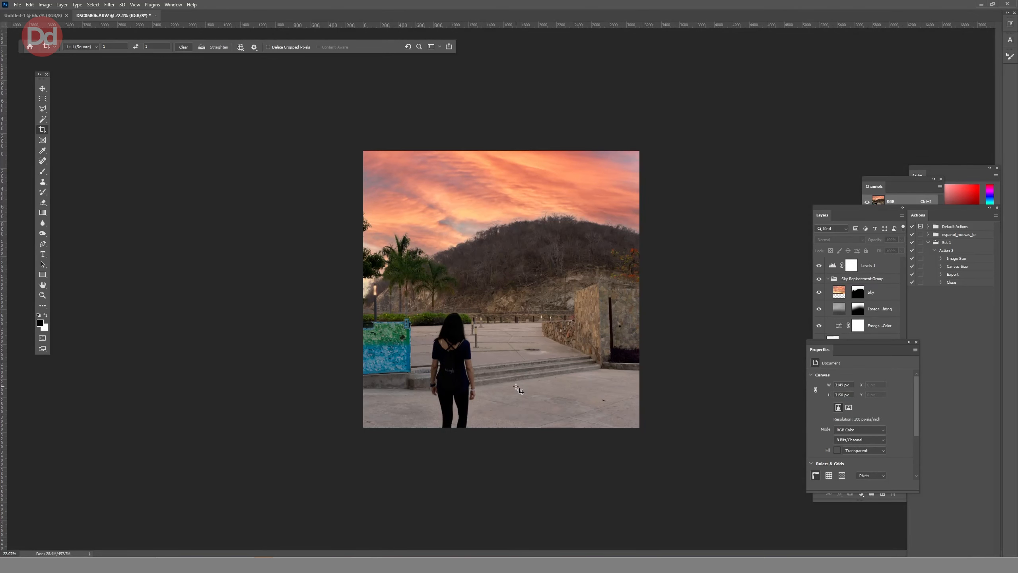
Darken the base photo's corners with negative Vignetting in the Camera Raw effects.
{"action": "key", "text": "v"}
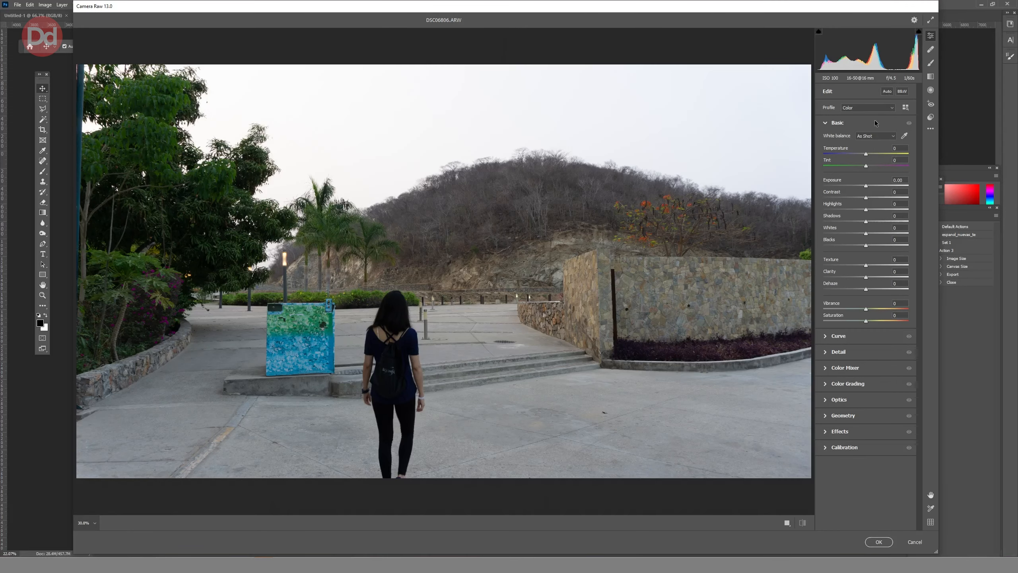
{"action": "left_click", "coordinate": [826, 123]}
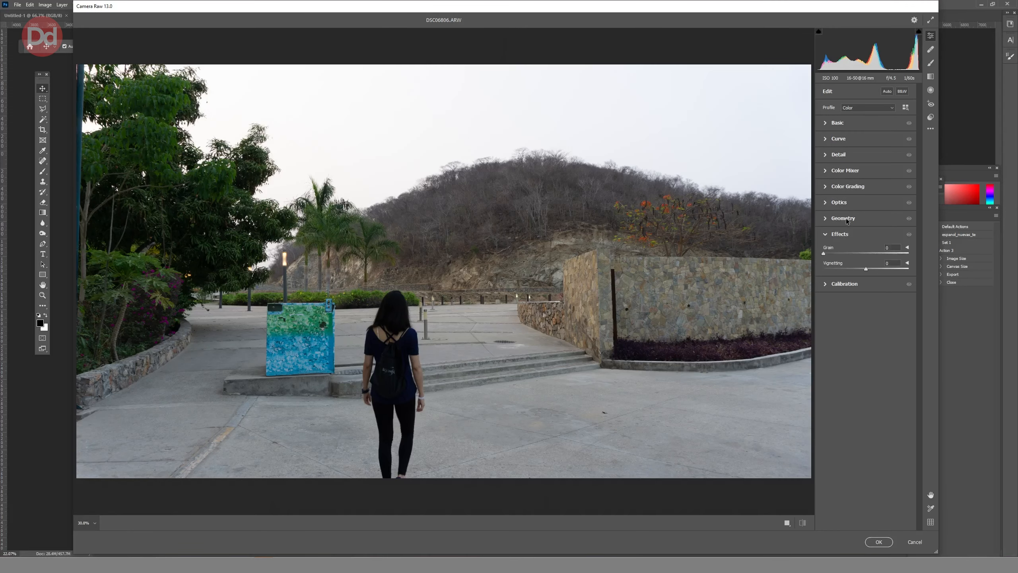
{"action": "left_click", "coordinate": [824, 186]}
{"action": "left_click", "coordinate": [825, 187]}
{"action": "left_click", "coordinate": [825, 234]}
{"action": "left_click_drag", "start_coordinate": [866, 269], "coordinate": [838, 269]}
{"action": "left_click", "coordinate": [877, 542]}
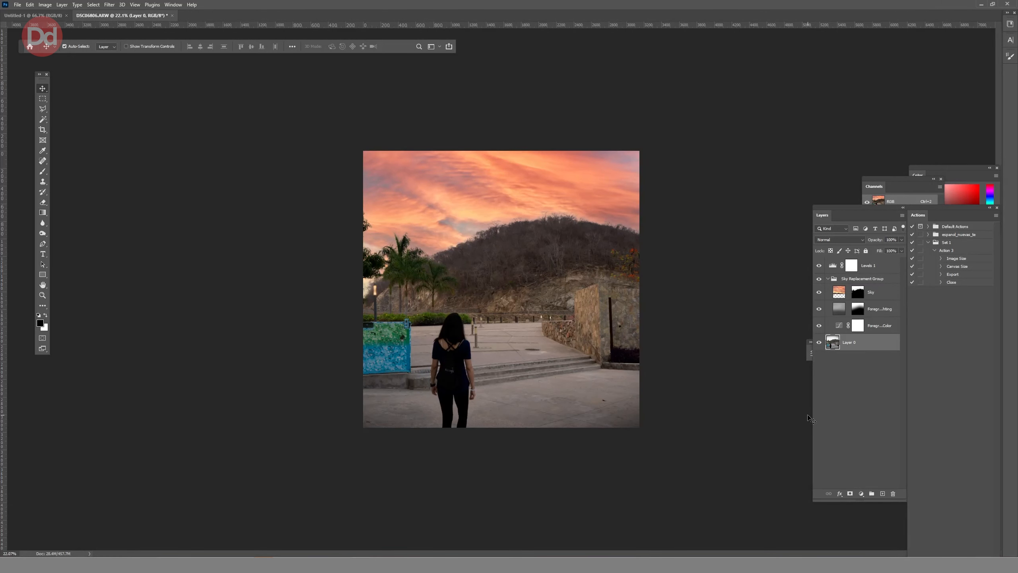
Add an empty layer above Layer 0 and try to retouch the stray leaves at the photo's left edge with the Spot Healing Brush.
{"action": "key", "text": "ctrl+shift+alt+n"}
{"action": "left_click", "coordinate": [42, 161]}
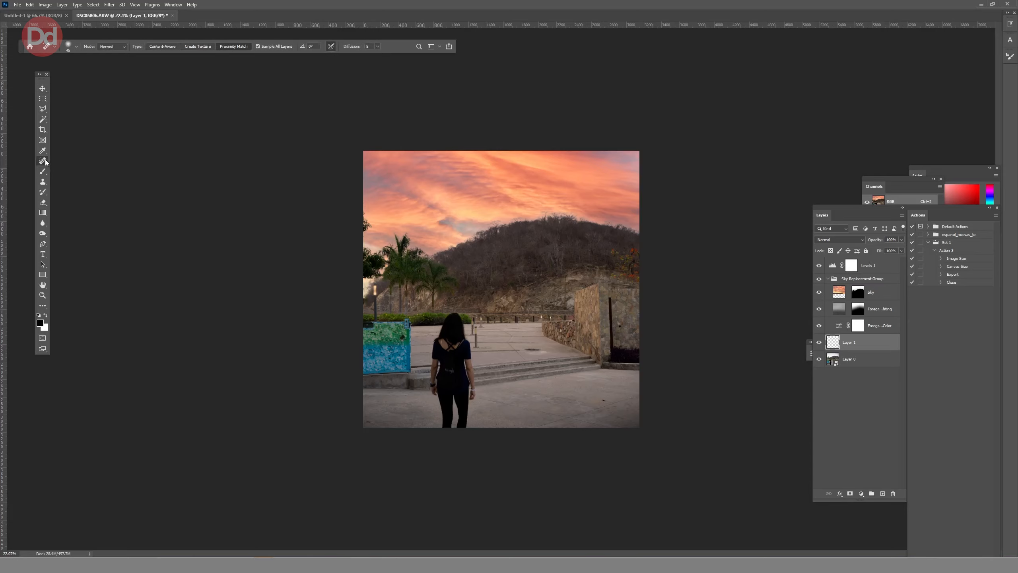
{"action": "left_click", "coordinate": [76, 47]}
{"action": "left_click_drag", "start_coordinate": [356, 231], "coordinate": [367, 223]}
Move the empty retouching layer above the Sky layer inside the Sky Replacement Group and toggle Sample All Layers.
{"action": "left_click_drag", "start_coordinate": [849, 342], "coordinate": [842, 301]}
{"action": "left_click", "coordinate": [258, 47]}
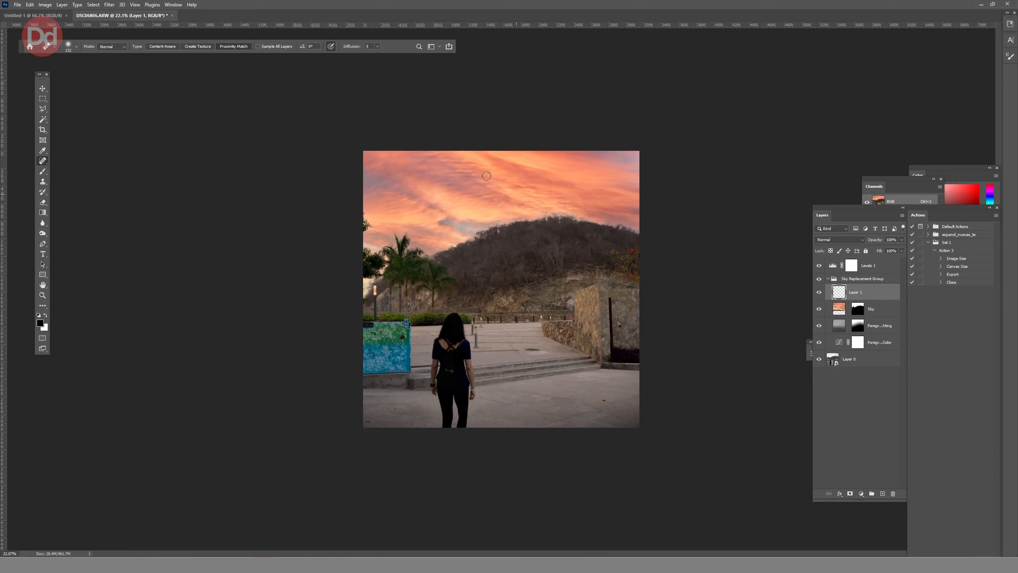
{"action": "left_click", "coordinate": [266, 49]}
Hide the Levels 1 adjustment and add a Selective Color adjustment layer above the retouching layer.
{"action": "left_click", "coordinate": [819, 265]}
{"action": "left_click", "coordinate": [840, 494]}
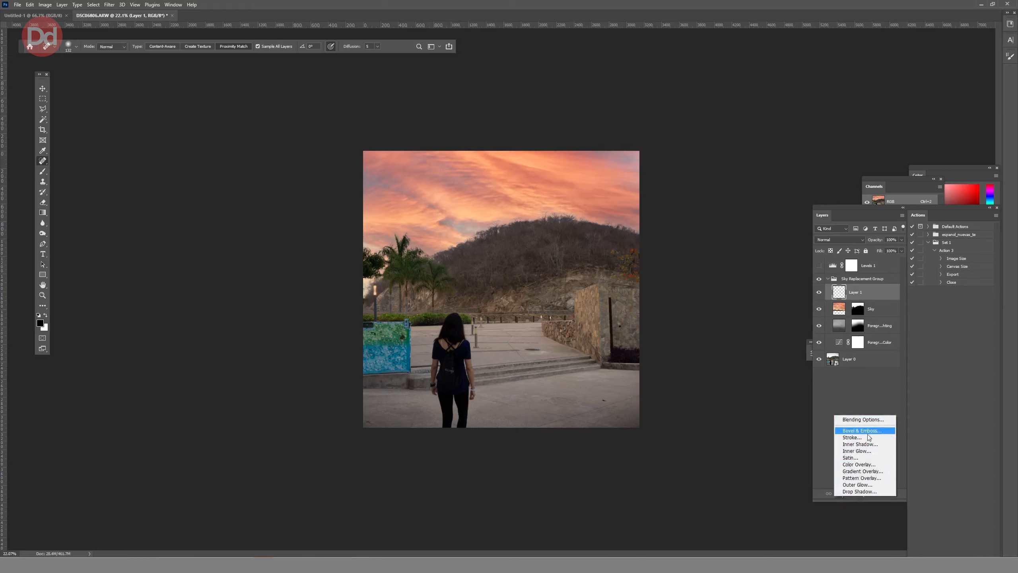
{"action": "left_click", "coordinate": [820, 460]}
{"action": "left_click", "coordinate": [860, 494]}
{"action": "left_click", "coordinate": [871, 491]}
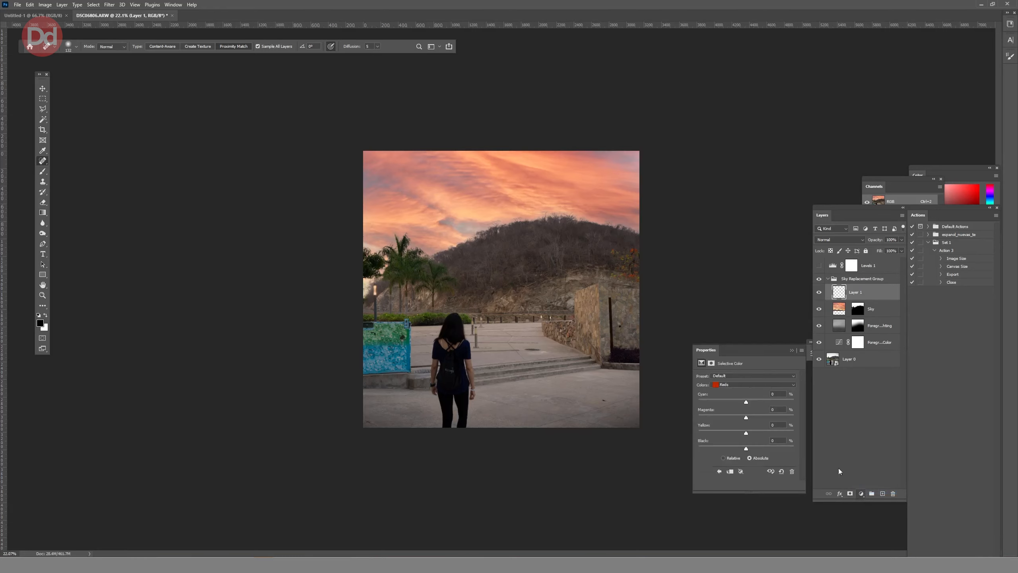
Adjust the Selective Color cyans to Cyan -6%, Yellow +21% and Black about +43%, and deselect the adjustment layer.
{"action": "left_click", "coordinate": [741, 385]}
{"action": "left_click", "coordinate": [741, 383]}
{"action": "mouse_move", "coordinate": [746, 418]}
{"action": "left_mouse_down"}
{"action": "mouse_move", "coordinate": [756, 401]}
{"action": "mouse_move", "coordinate": [756, 433]}
{"action": "left_mouse_up"}
{"action": "left_click", "coordinate": [753, 385]}
{"action": "left_click", "coordinate": [733, 407]}
{"action": "mouse_move", "coordinate": [746, 448]}
{"action": "left_mouse_down"}
{"action": "mouse_move", "coordinate": [728, 449]}
{"action": "mouse_move", "coordinate": [762, 438]}
{"action": "left_mouse_up"}
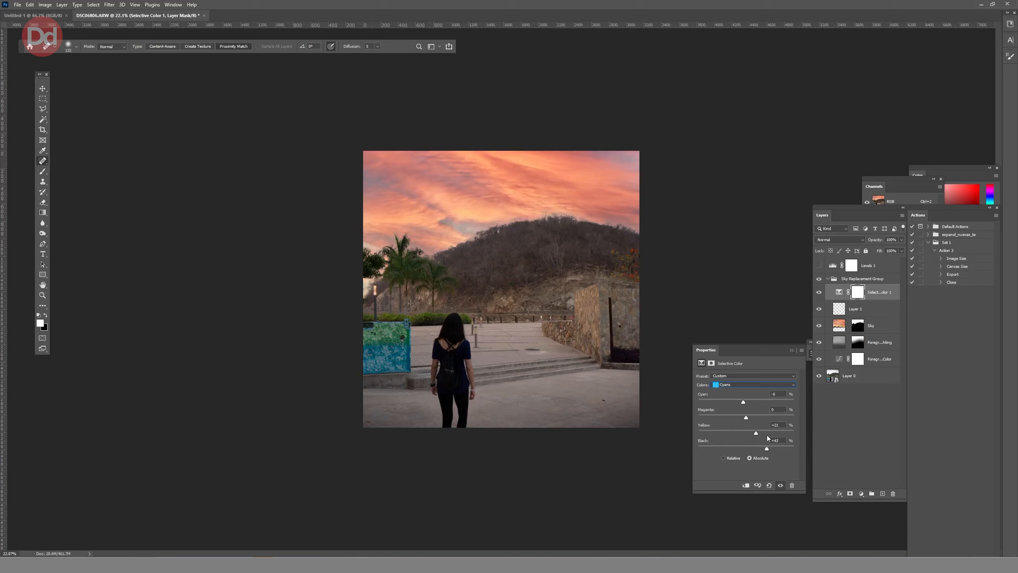
{"action": "left_click", "coordinate": [754, 384]}
{"action": "left_click", "coordinate": [746, 422]}
{"action": "left_click", "coordinate": [854, 452]}
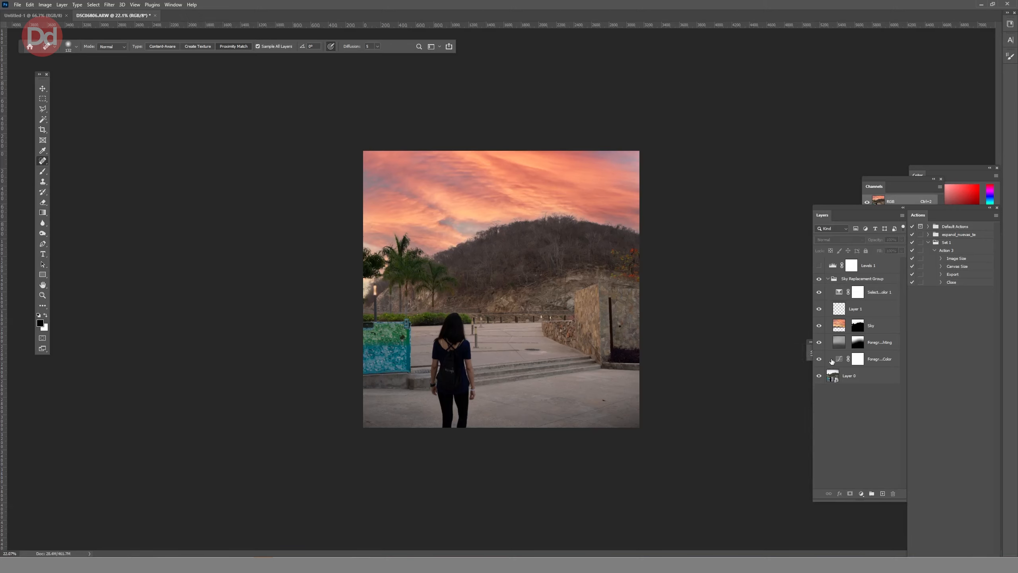